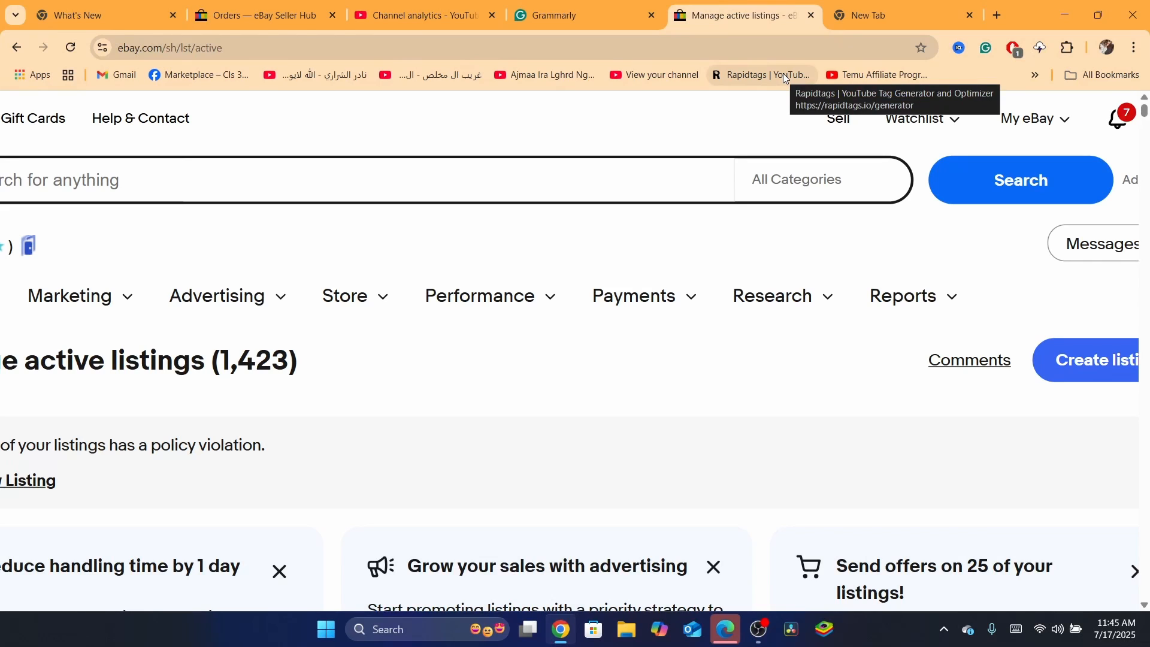
# Start creating a new listing from the active listings page.
pyautogui.click(886, 15)
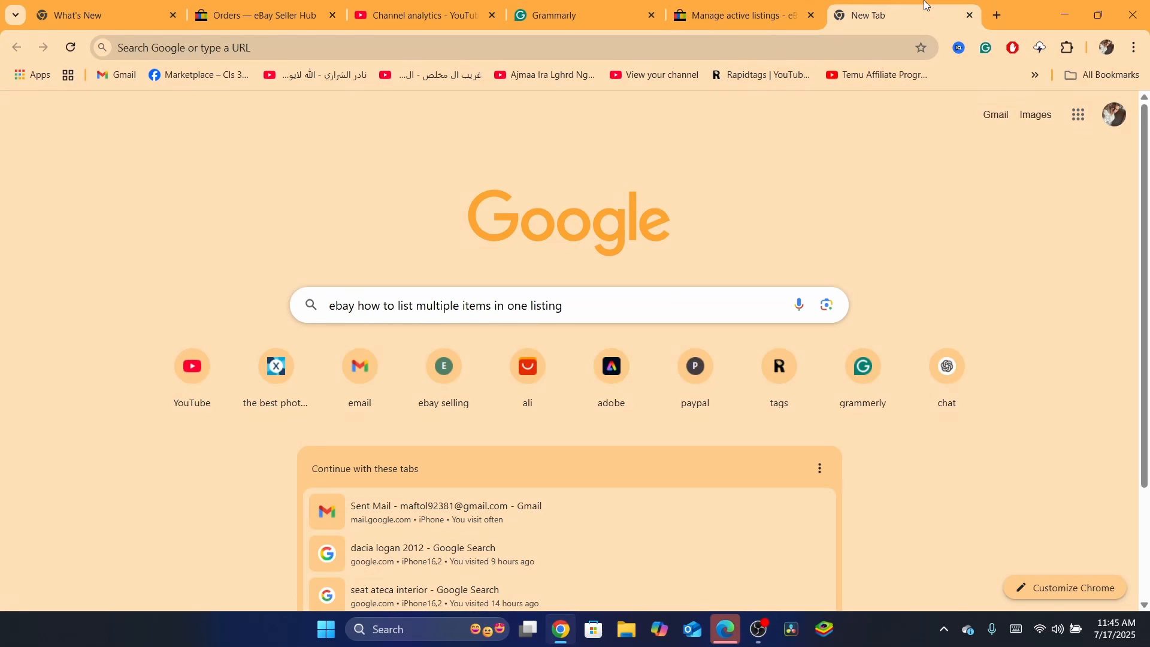
pyautogui.click(791, 6)
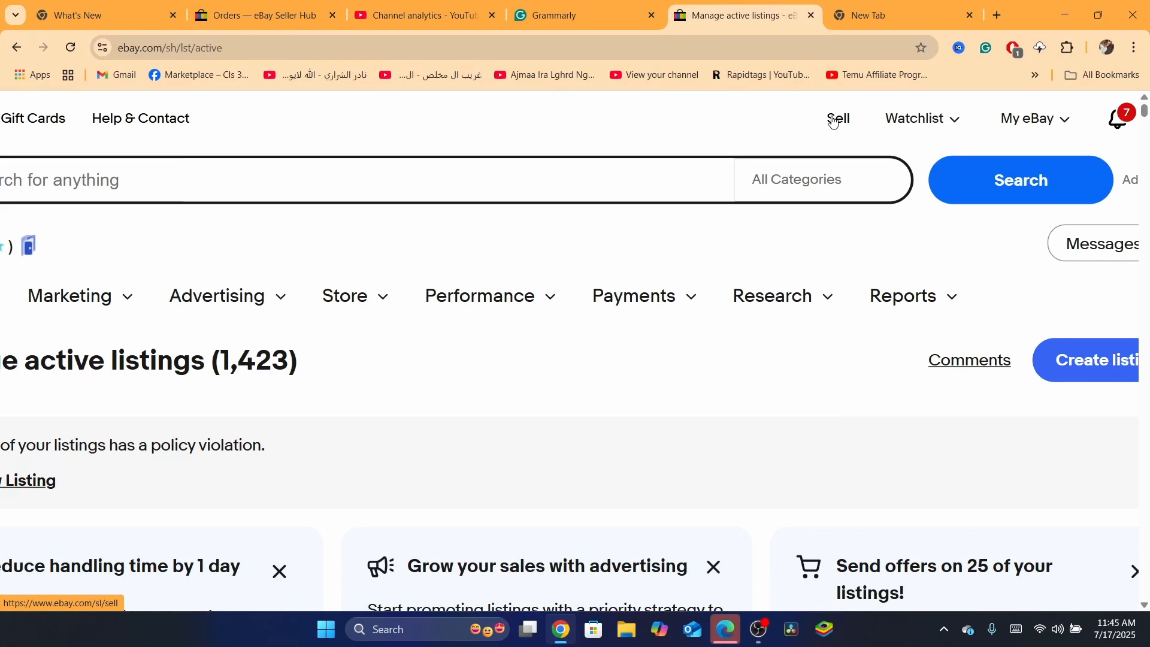
pyautogui.scroll(5, 857, 110)
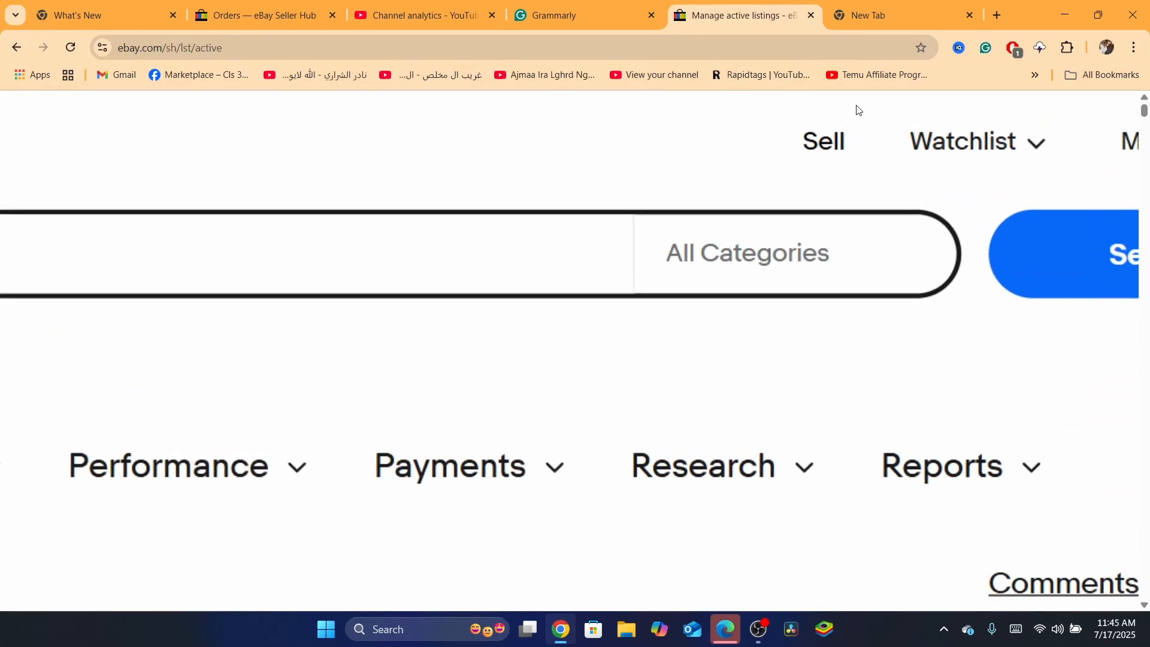
pyautogui.scroll(-5, 777, 182)
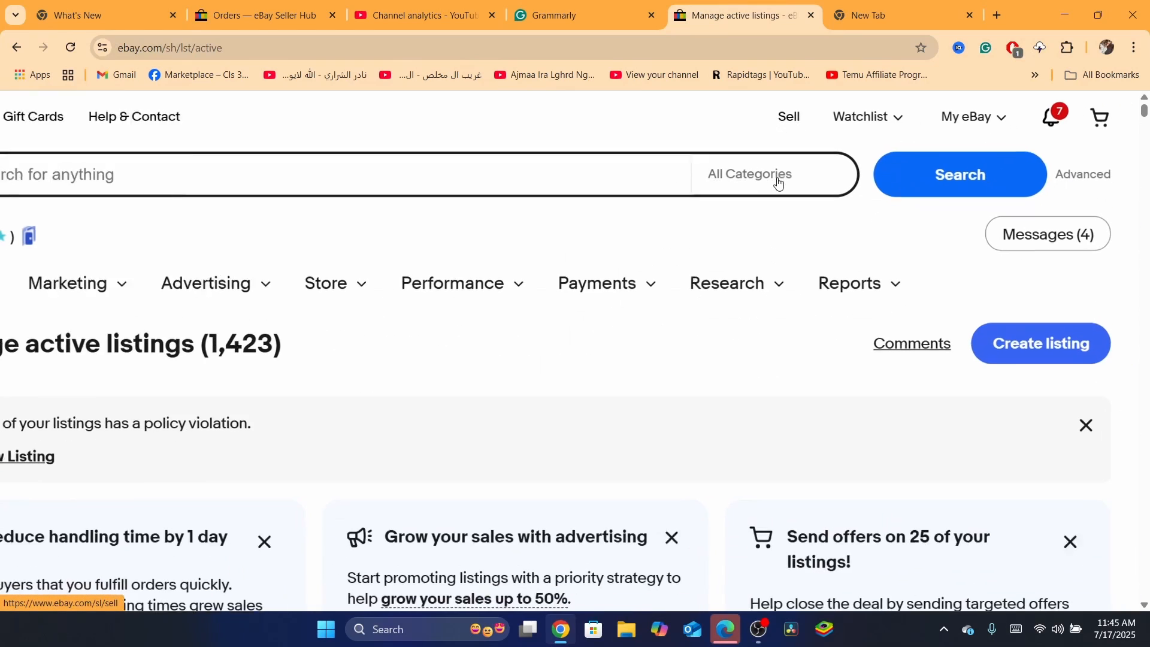
pyautogui.rightClick(778, 182)
pyautogui.click(580, 342)
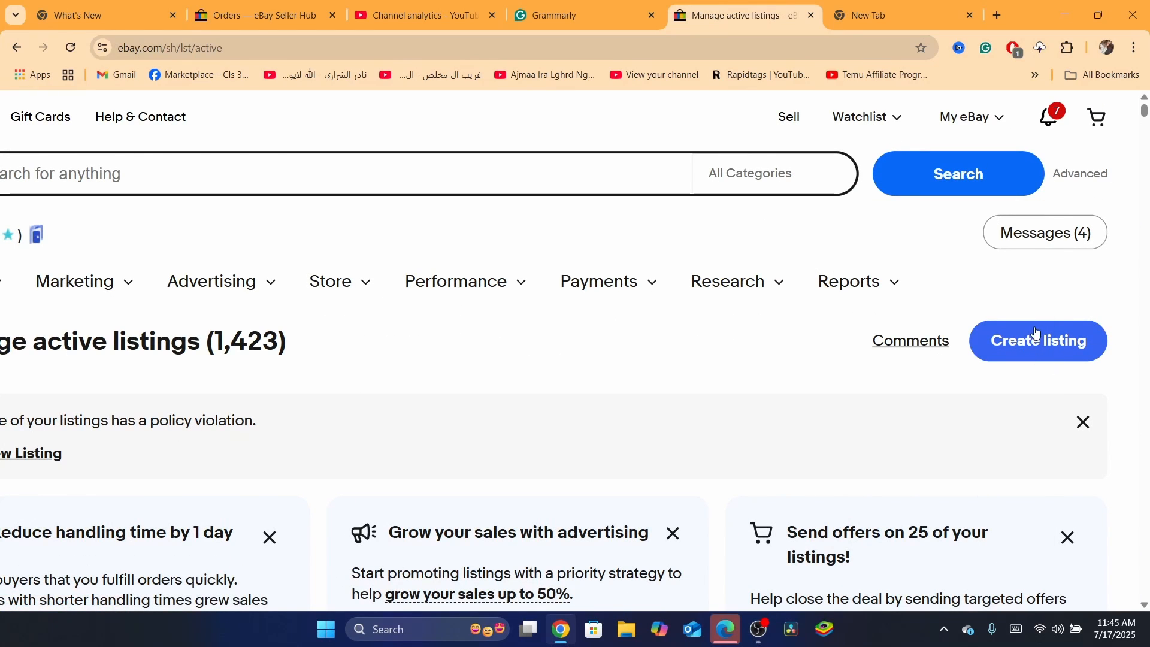
pyautogui.click(1033, 347)
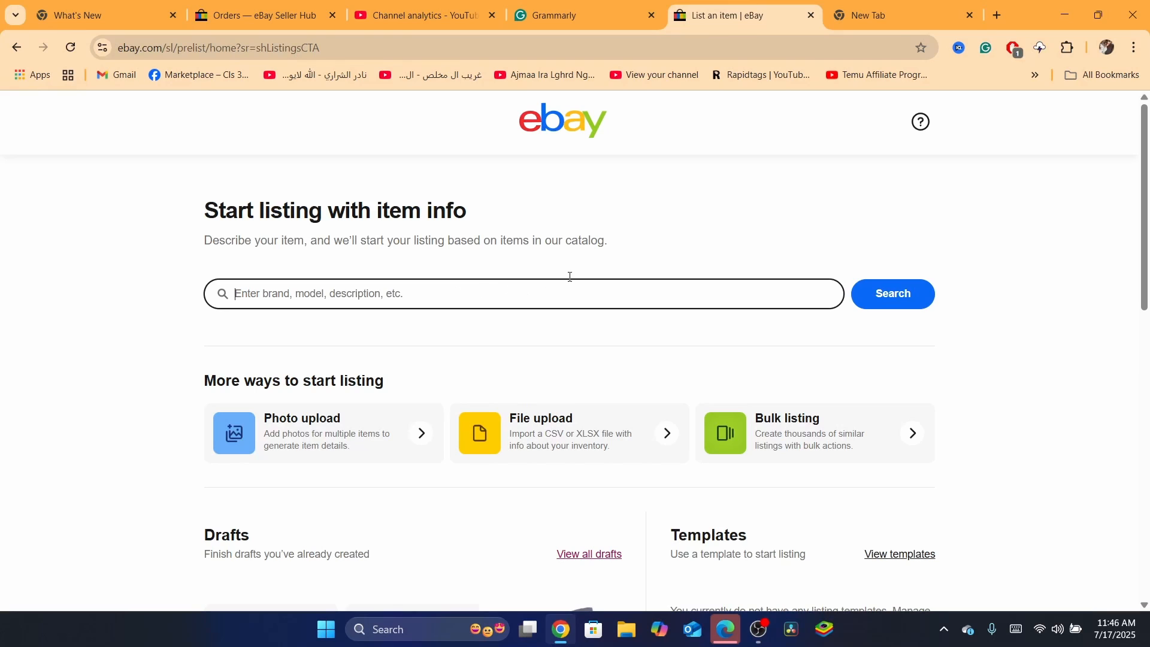
# Switch to the empty browser tab and load the ebay.com home page.
pyautogui.click(900, 11)
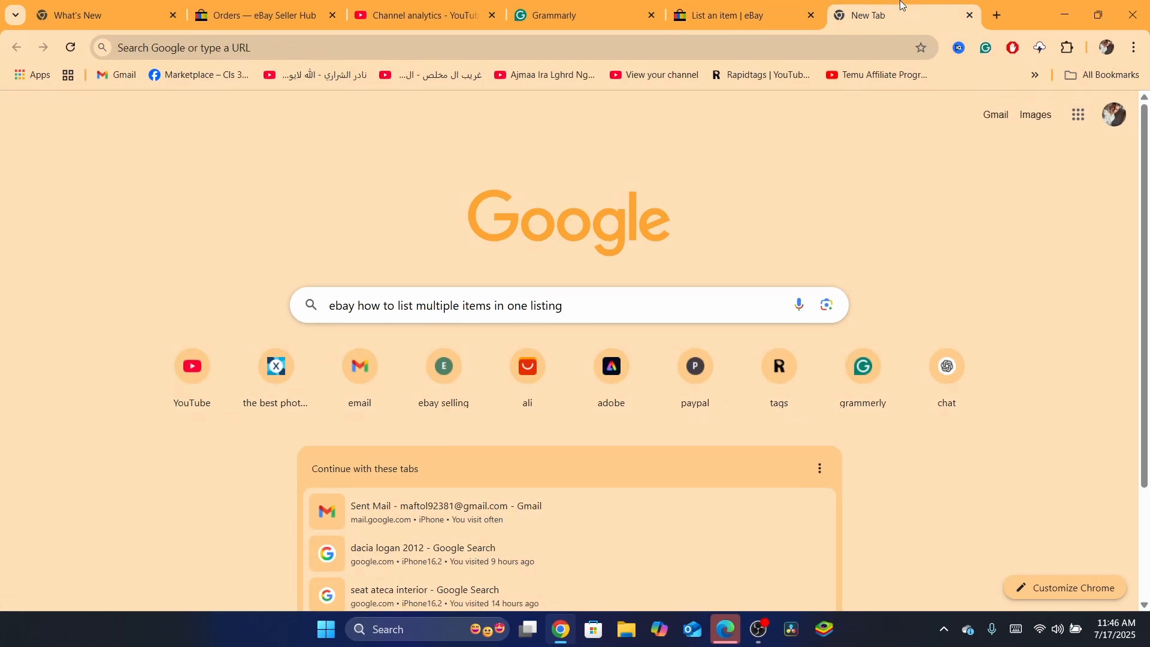
pyautogui.click(612, 53)
pyautogui.write('e')
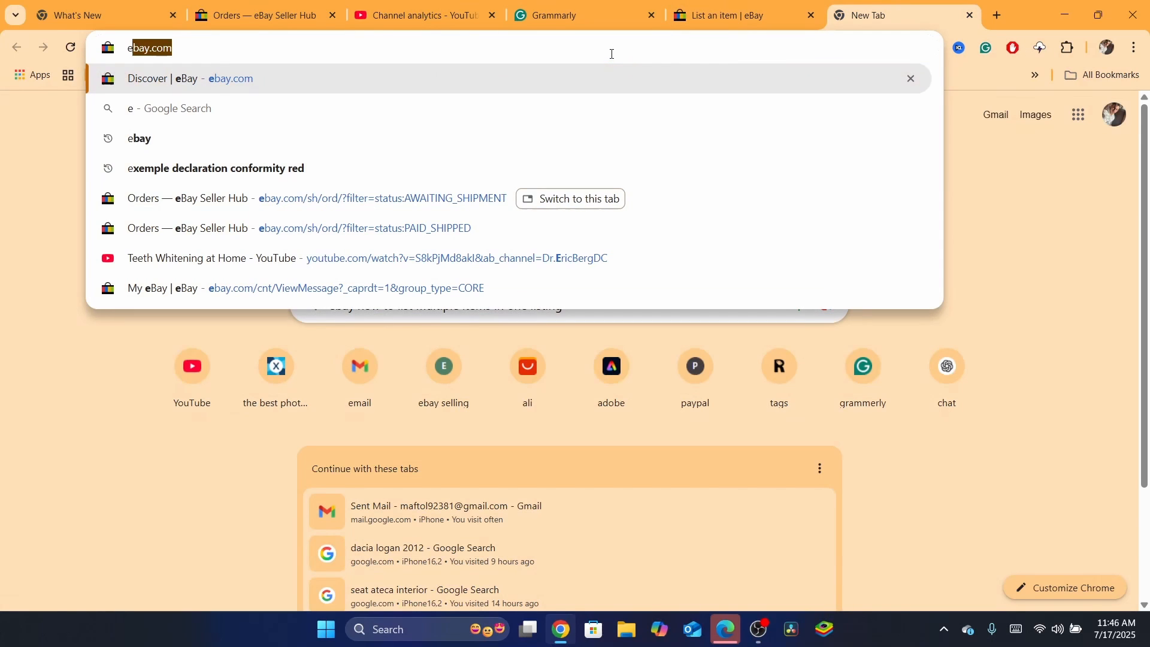
pyautogui.click(554, 83)
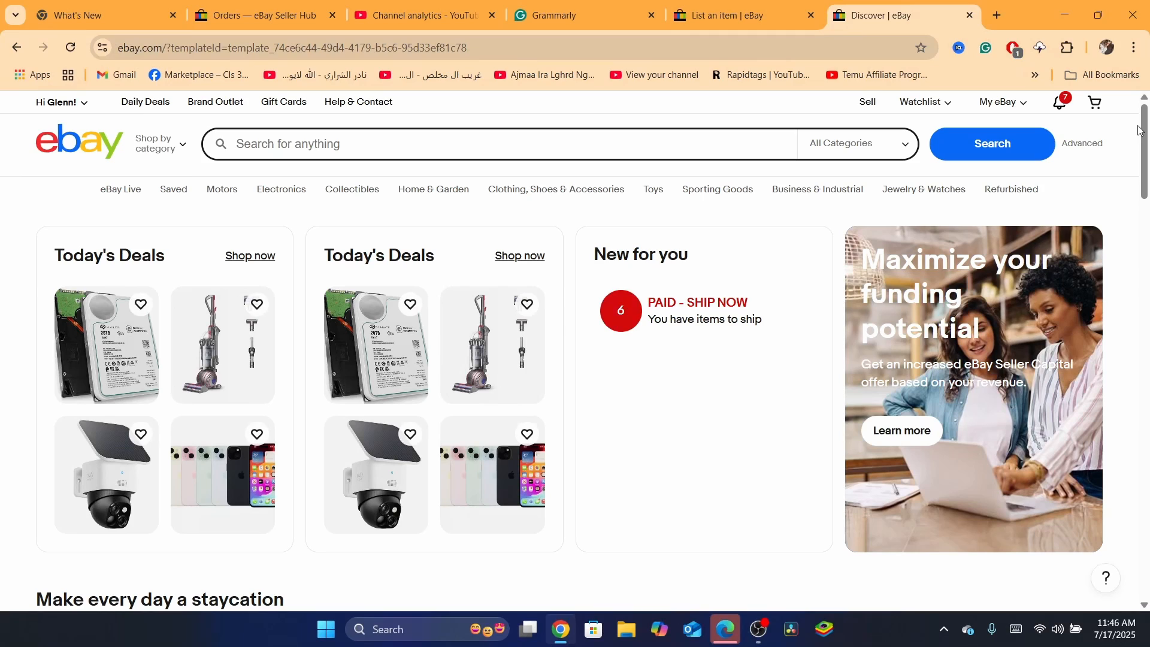
# Open the gold plated Cuban link necklace from More to explore and move its tab beside the listing form's tab.
pyautogui.moveTo(1140, 130); pyautogui.dragTo(1147, 382)
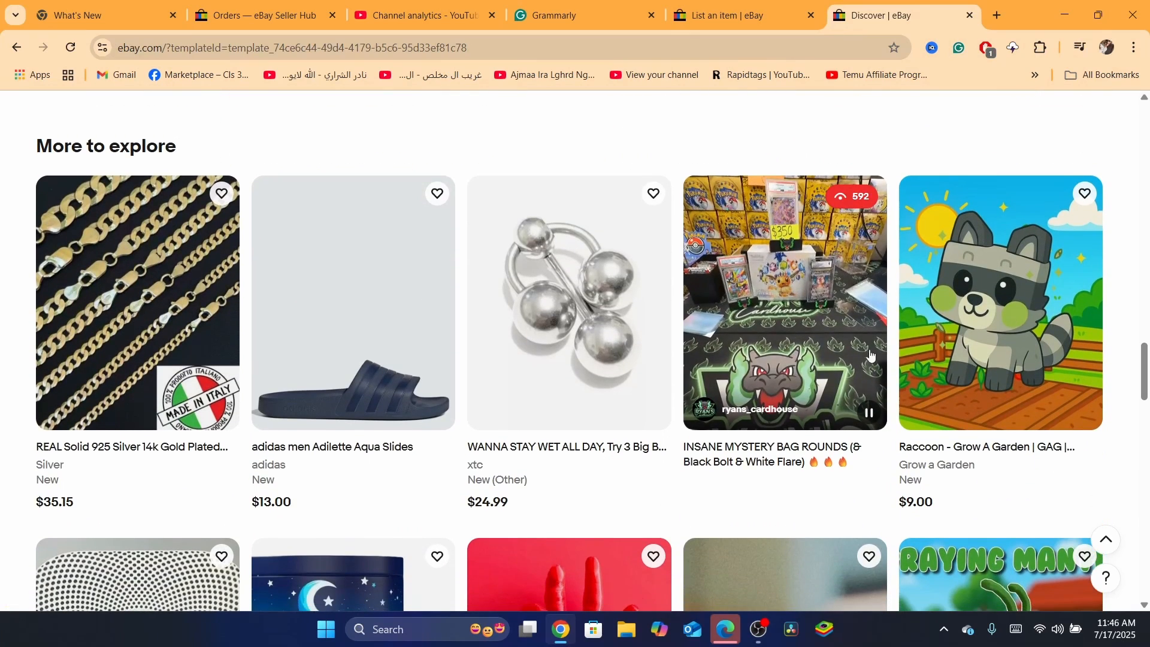
pyautogui.moveTo(1145, 367); pyautogui.dragTo(1145, 366)
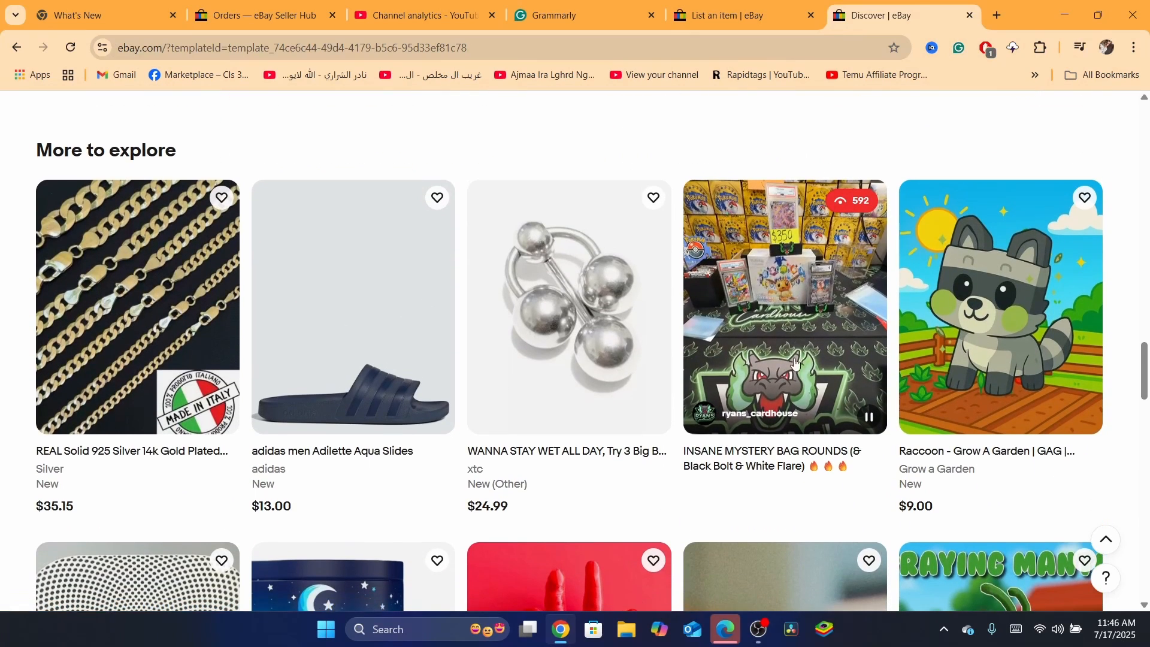
pyautogui.click(56, 301)
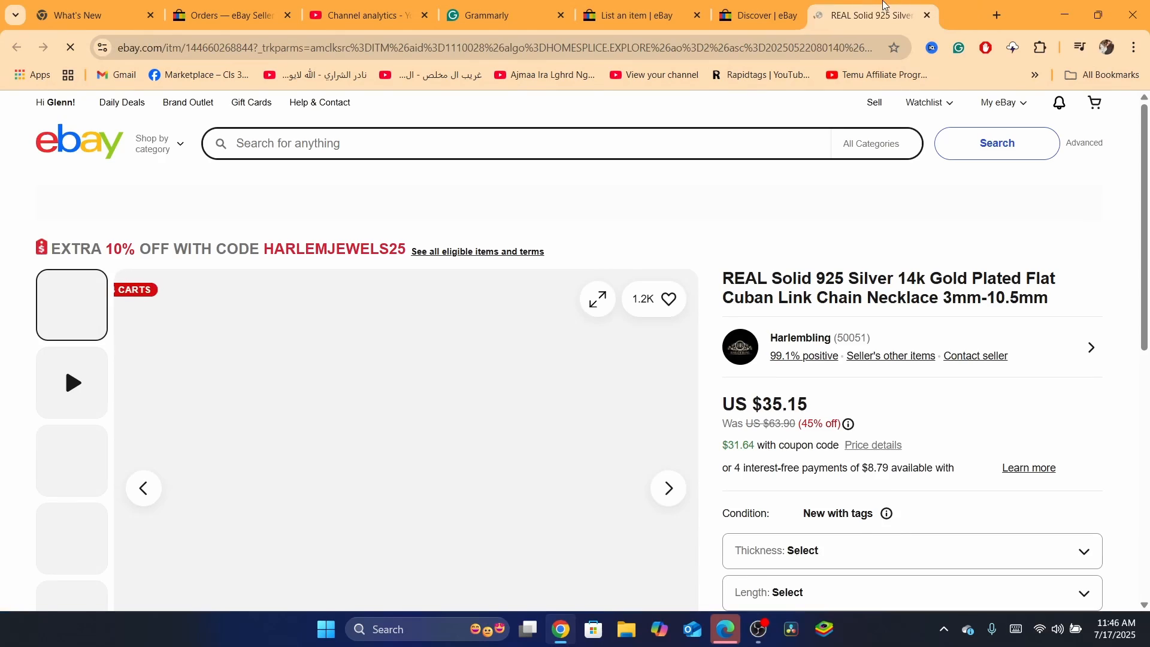
pyautogui.moveTo(885, 5); pyautogui.dragTo(842, 8)
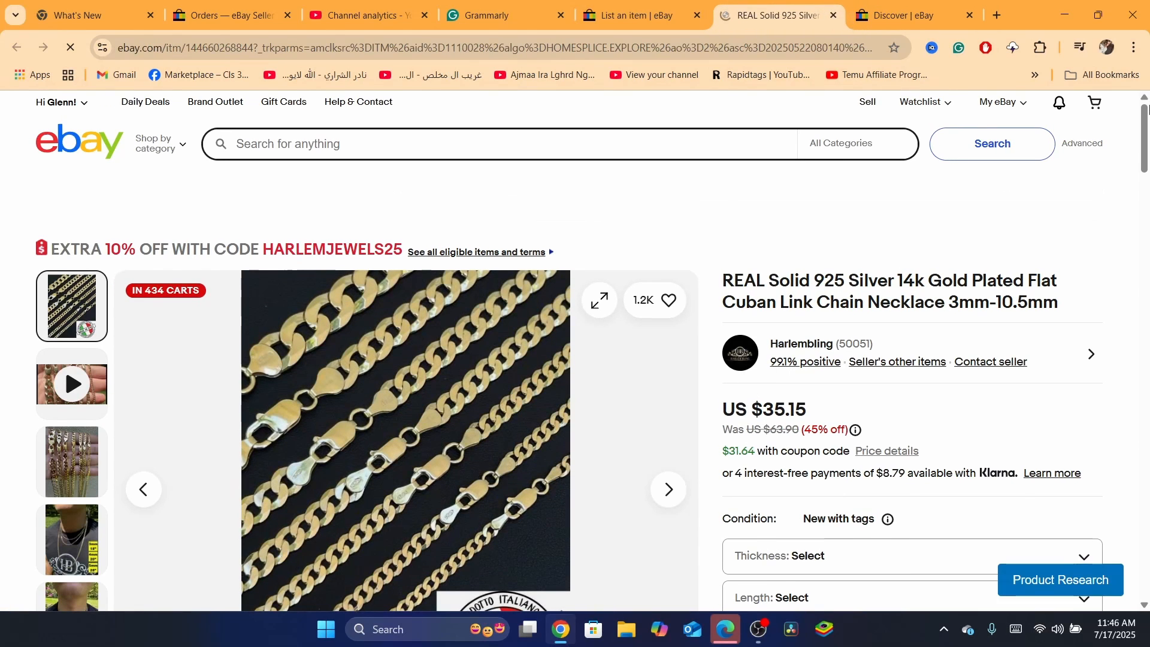
# Copy the necklace's full title and paste it into the item info search of the new listing.
pyautogui.moveTo(1148, 113); pyautogui.dragTo(1148, 127)
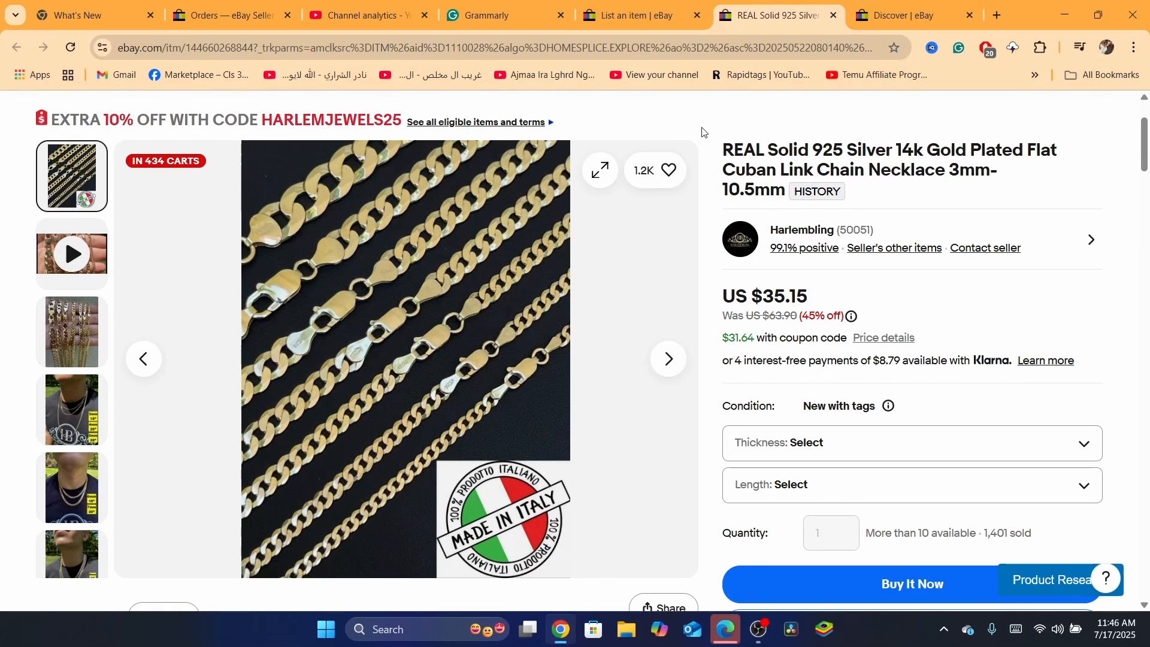
pyautogui.moveTo(710, 139); pyautogui.dragTo(788, 190)
pyautogui.hotkey('ctrl', 'c')
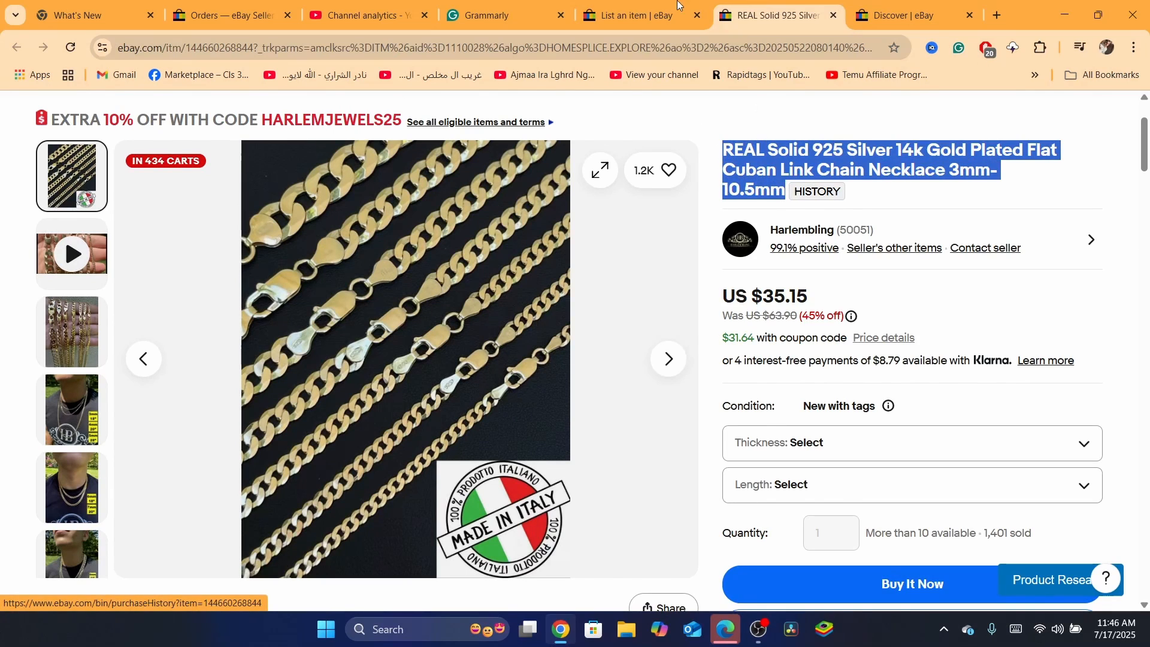
pyautogui.click(653, 4)
pyautogui.hotkey('ctrl', 'v')
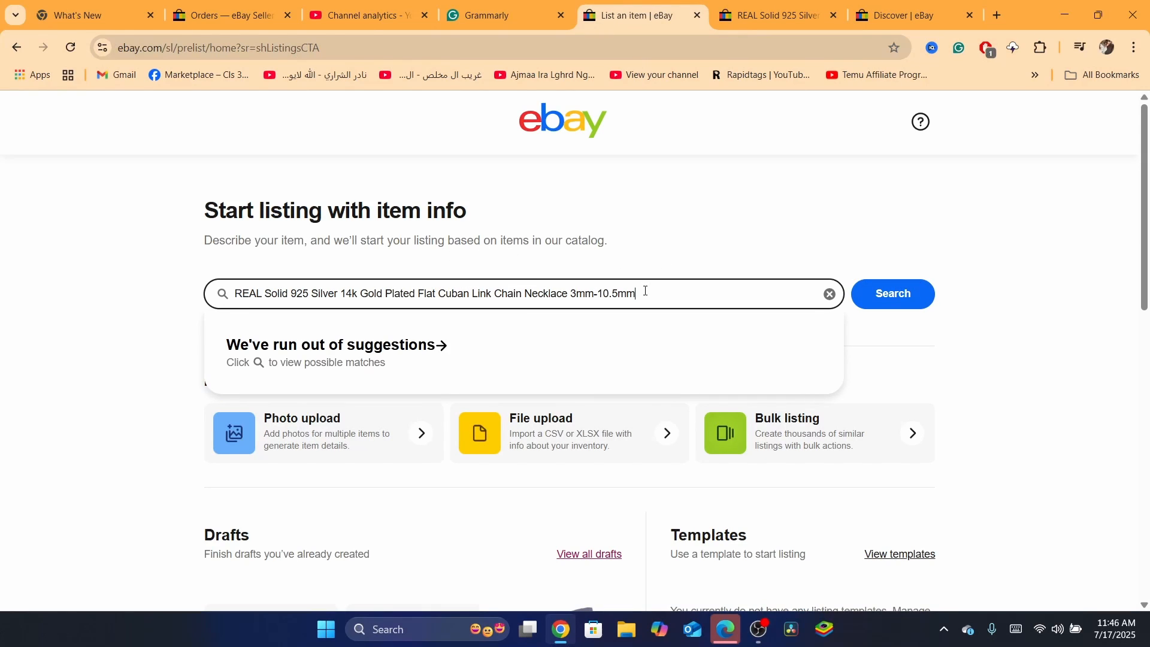
# Search with the pasted title, choose the condition New with tags and continue to the listing form.
pyautogui.click(871, 292)
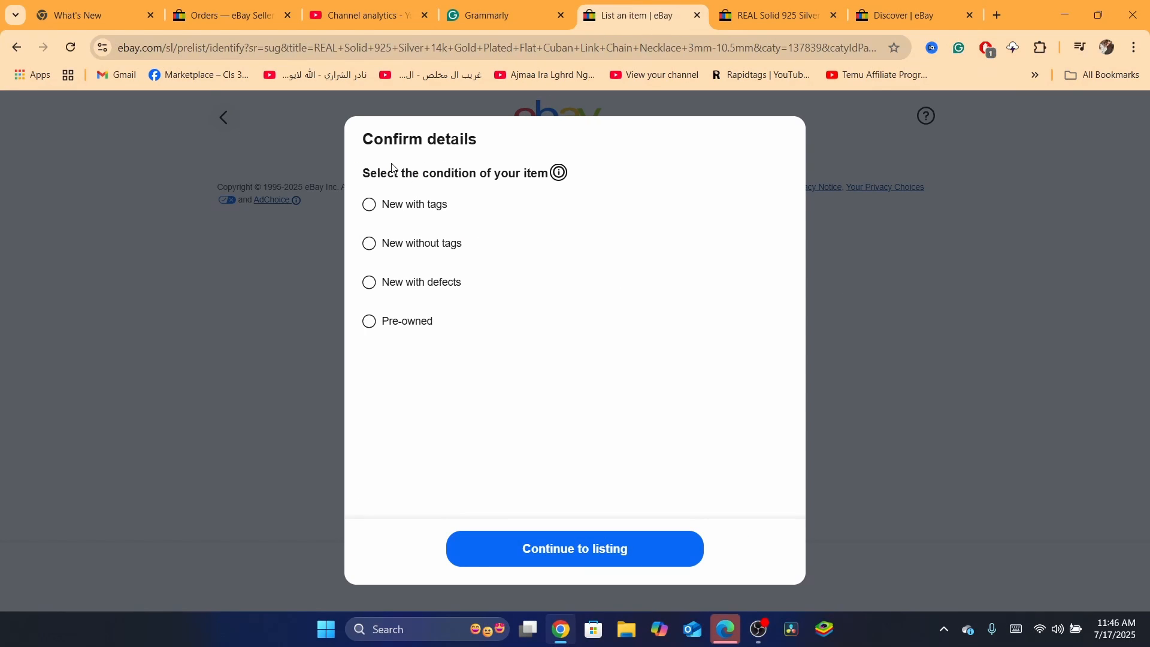
pyautogui.click(370, 206)
pyautogui.click(596, 562)
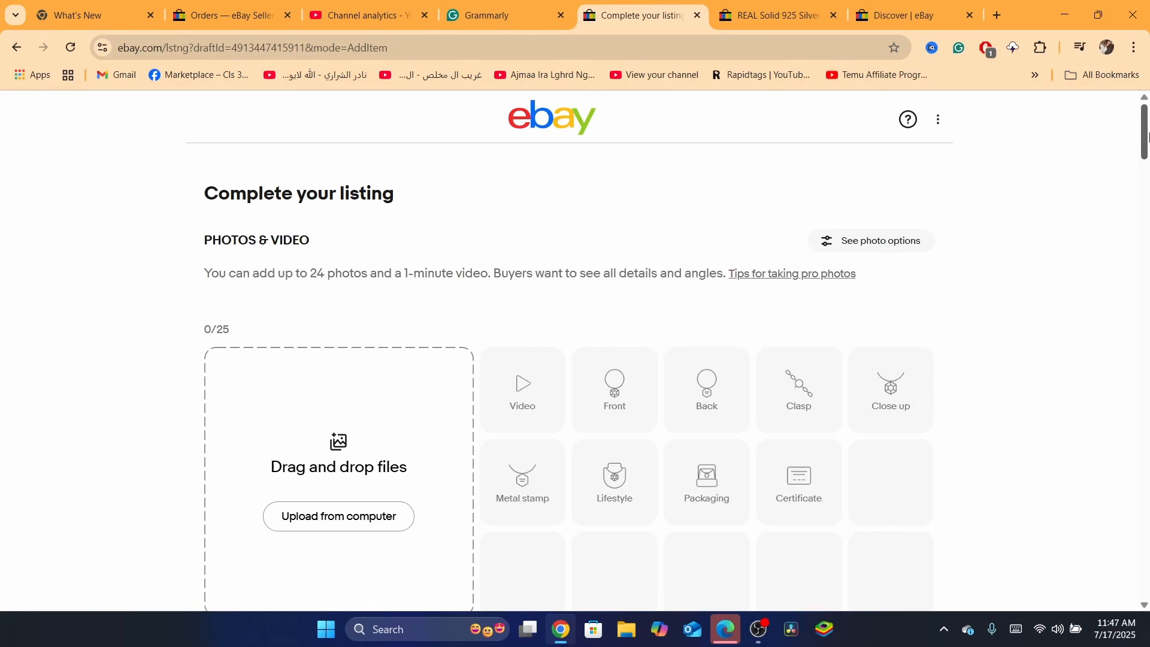
# Examine the listing form's Variations section and check the Variations option in the form's settings.
pyautogui.scroll(-2, 735, 244)
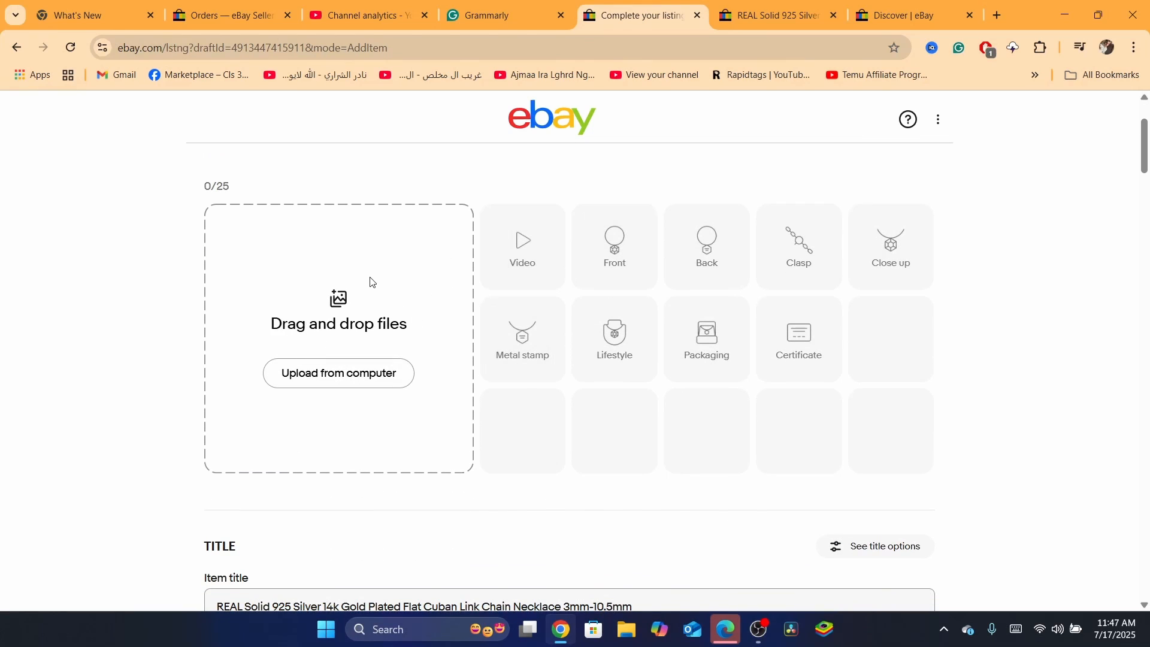
pyautogui.moveTo(1147, 168); pyautogui.dragTo(1149, 313)
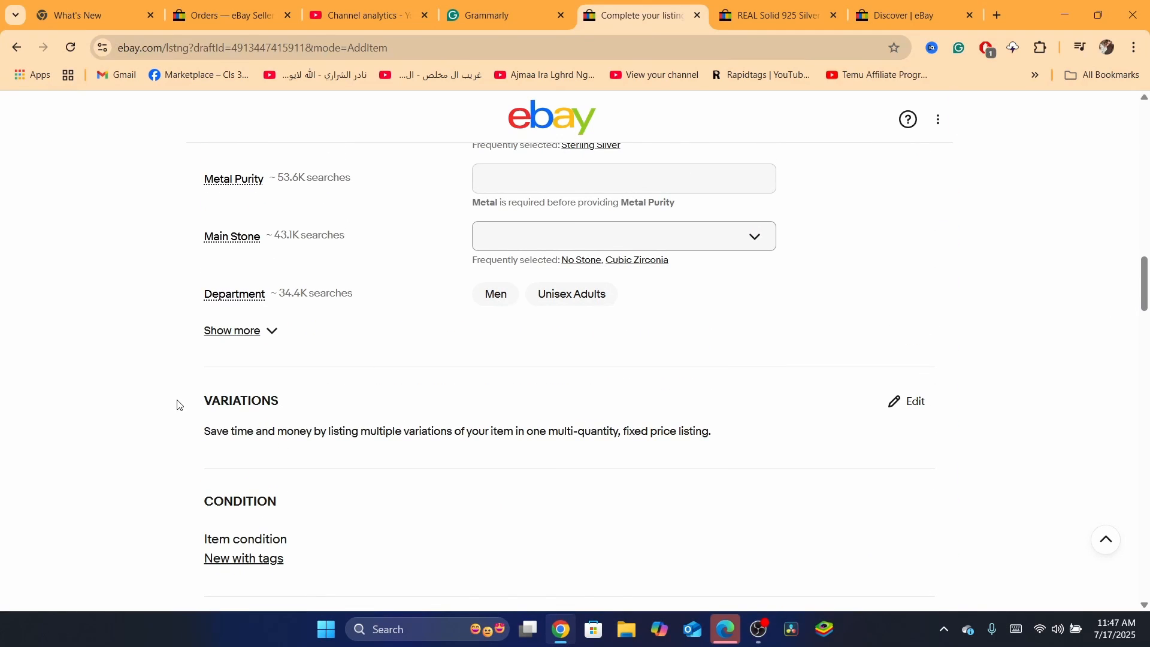
pyautogui.moveTo(181, 405); pyautogui.dragTo(288, 402)
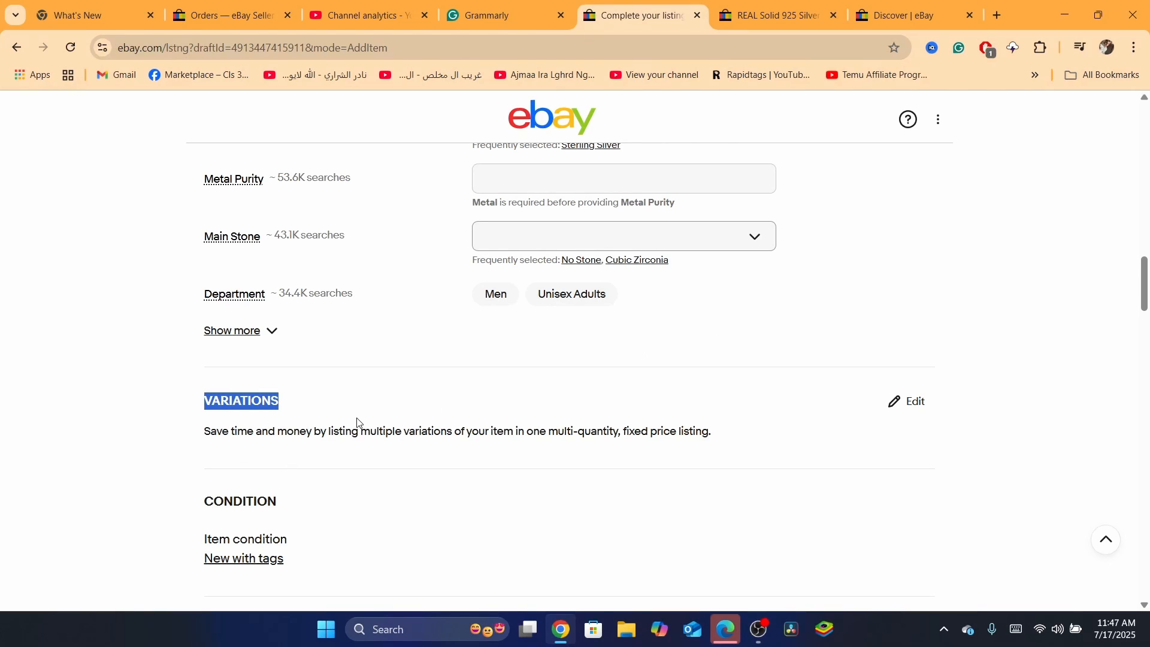
pyautogui.click(960, 257)
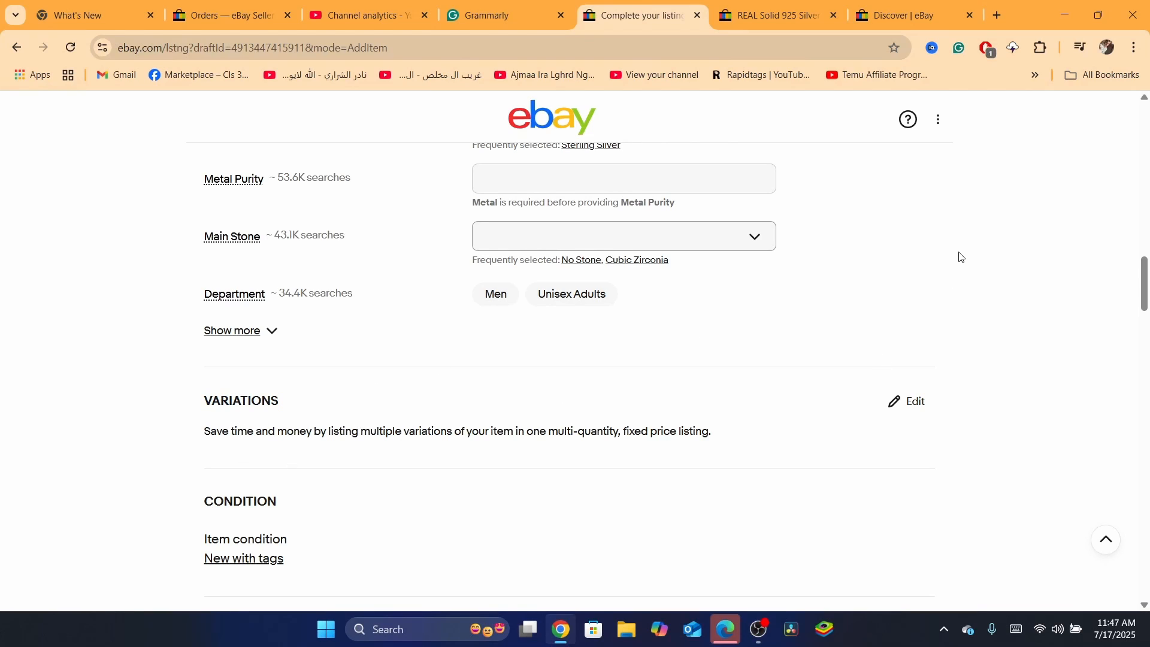
pyautogui.scroll(4, 938, 122)
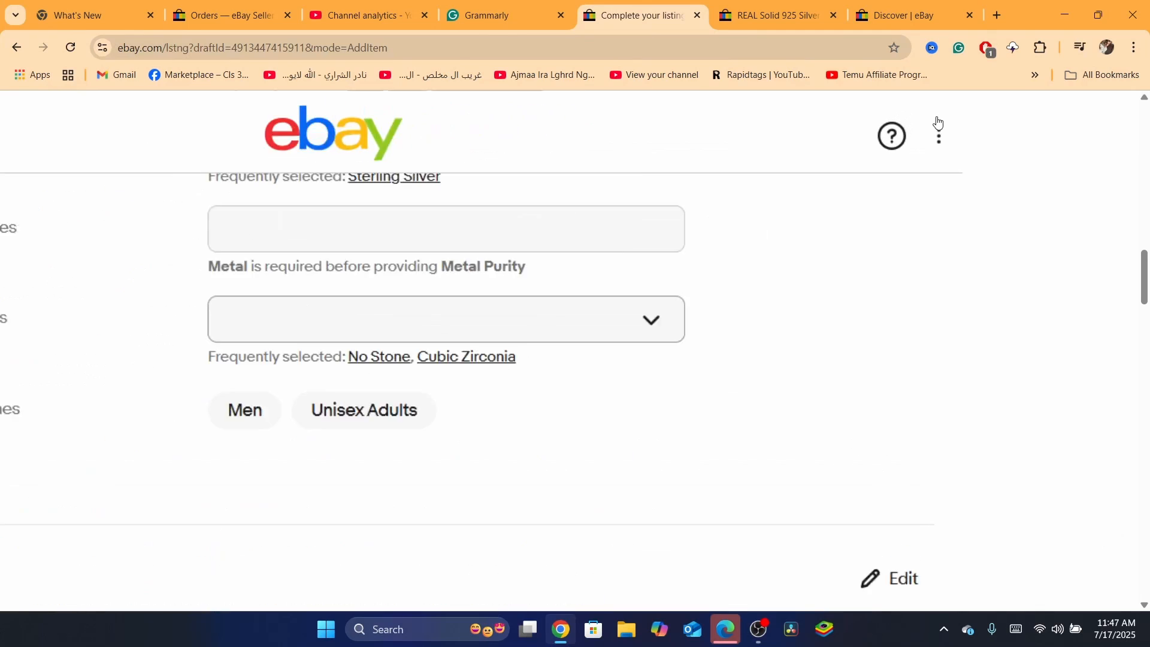
pyautogui.scroll(2, 938, 123)
pyautogui.click(942, 163)
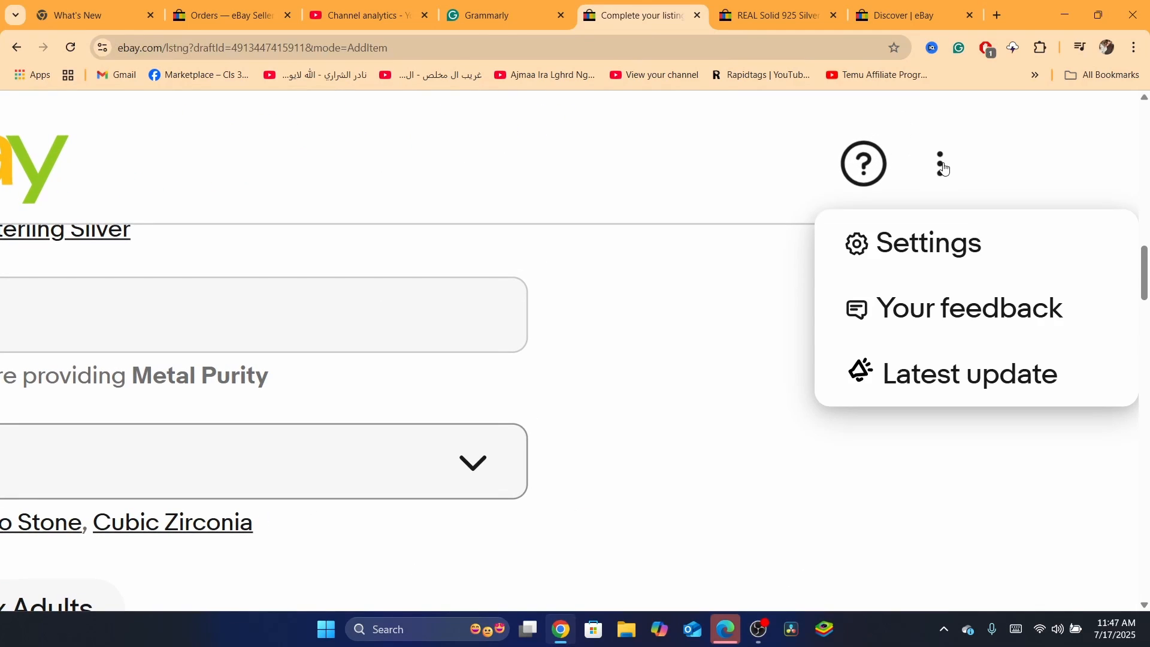
pyautogui.click(900, 244)
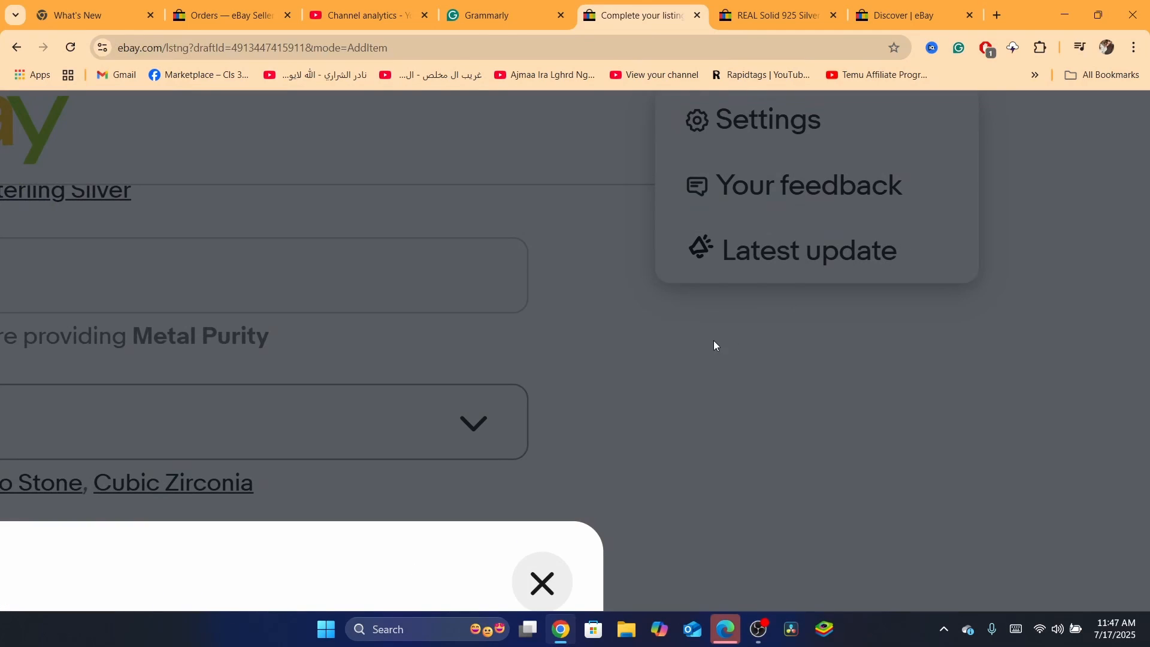
pyautogui.scroll(-6, 713, 346)
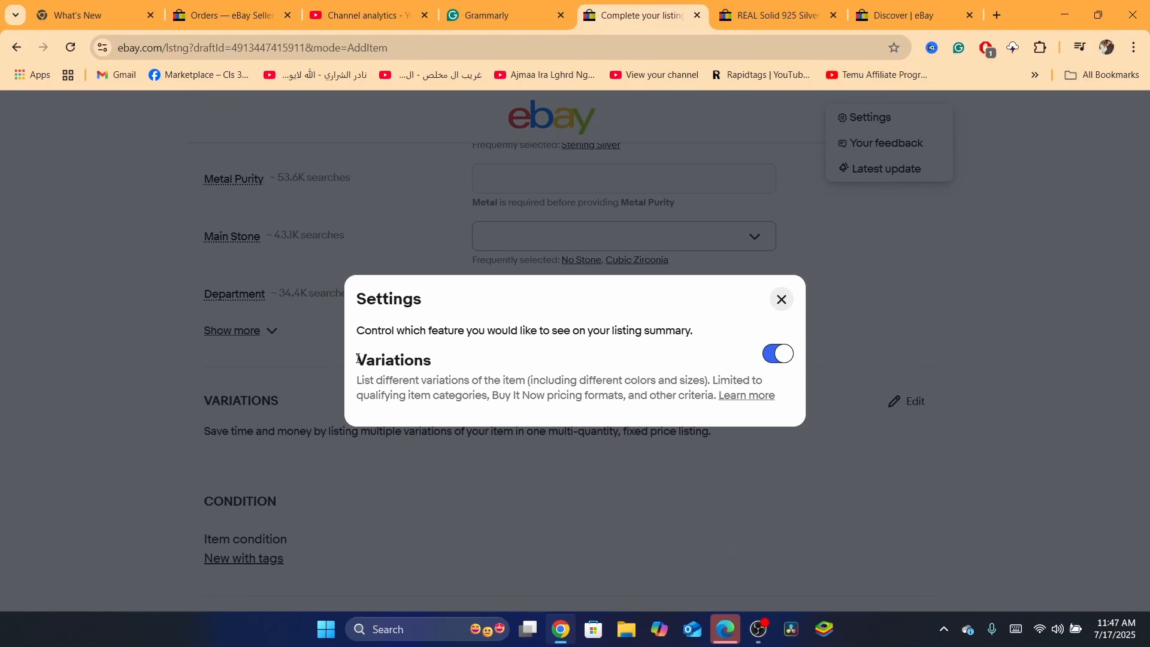
pyautogui.moveTo(358, 358); pyautogui.dragTo(442, 361)
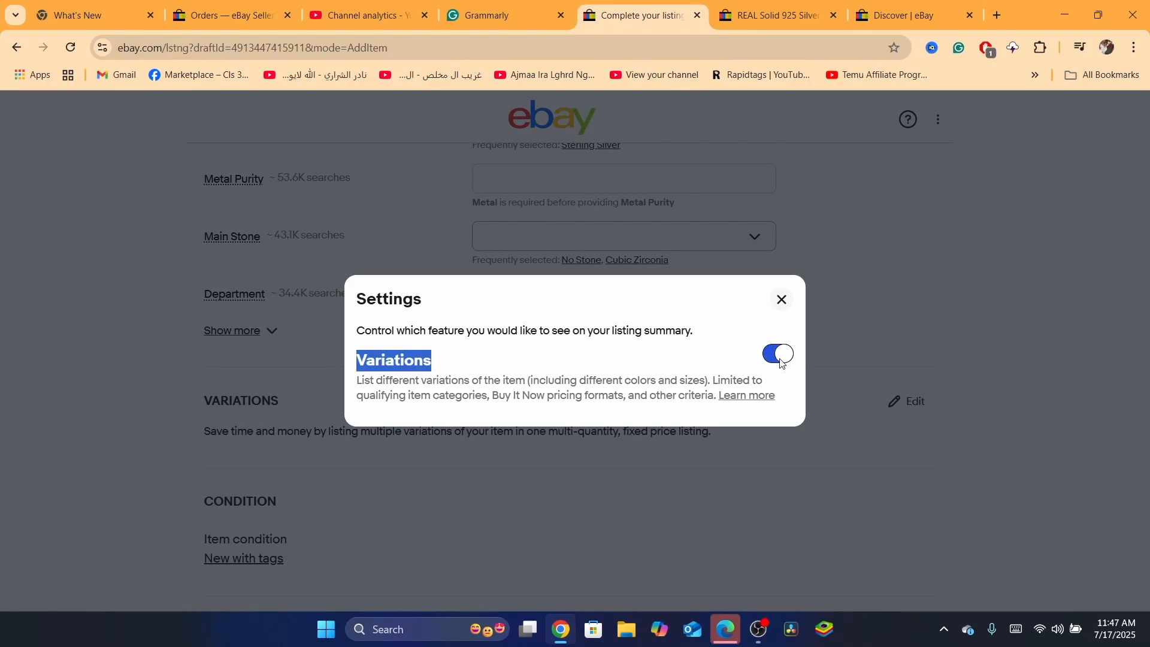
pyautogui.click(912, 361)
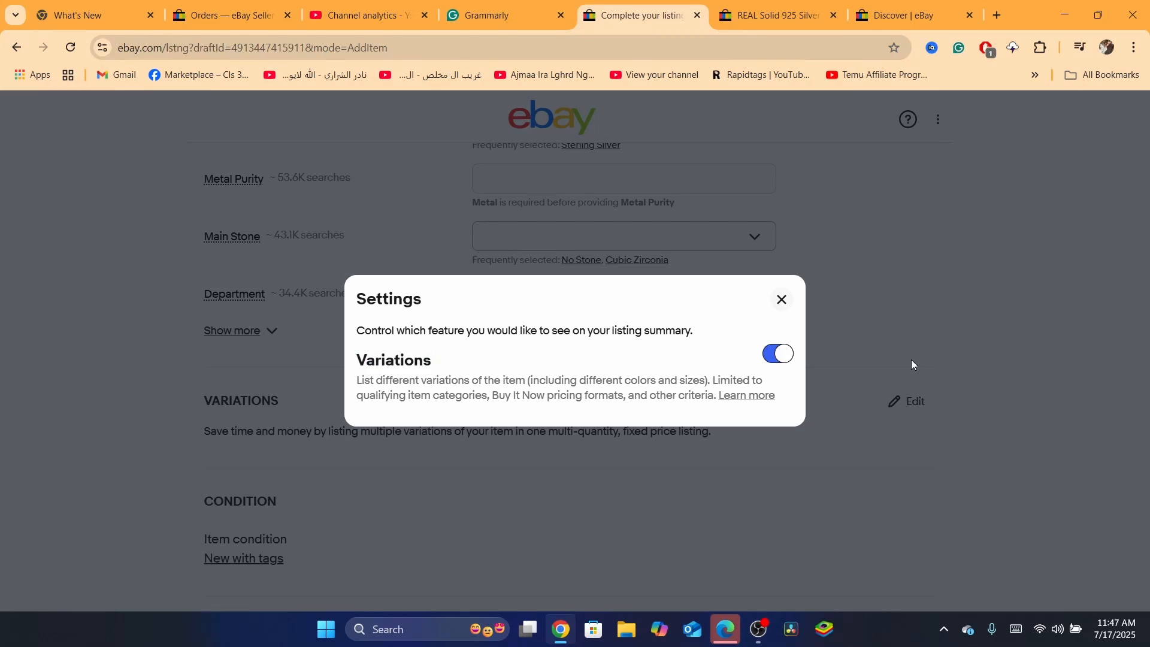
pyautogui.click(912, 360)
# Open the listing's variations for editing and remove the preset Metal and Color attributes.
pyautogui.moveTo(208, 398); pyautogui.dragTo(326, 398)
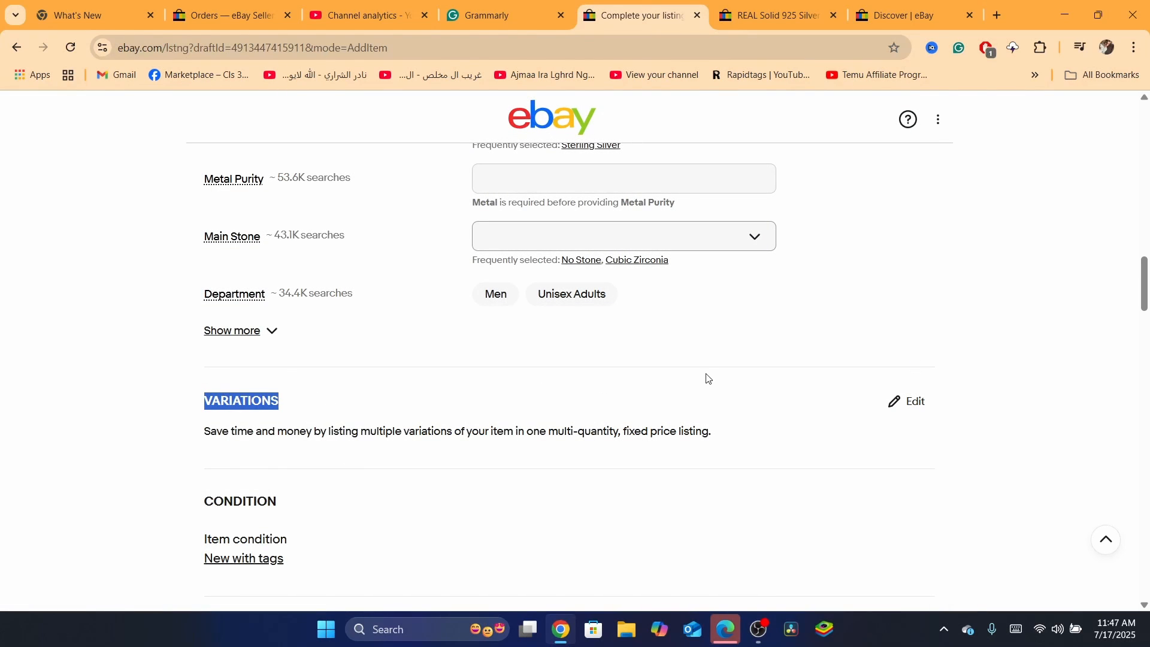
pyautogui.click(904, 405)
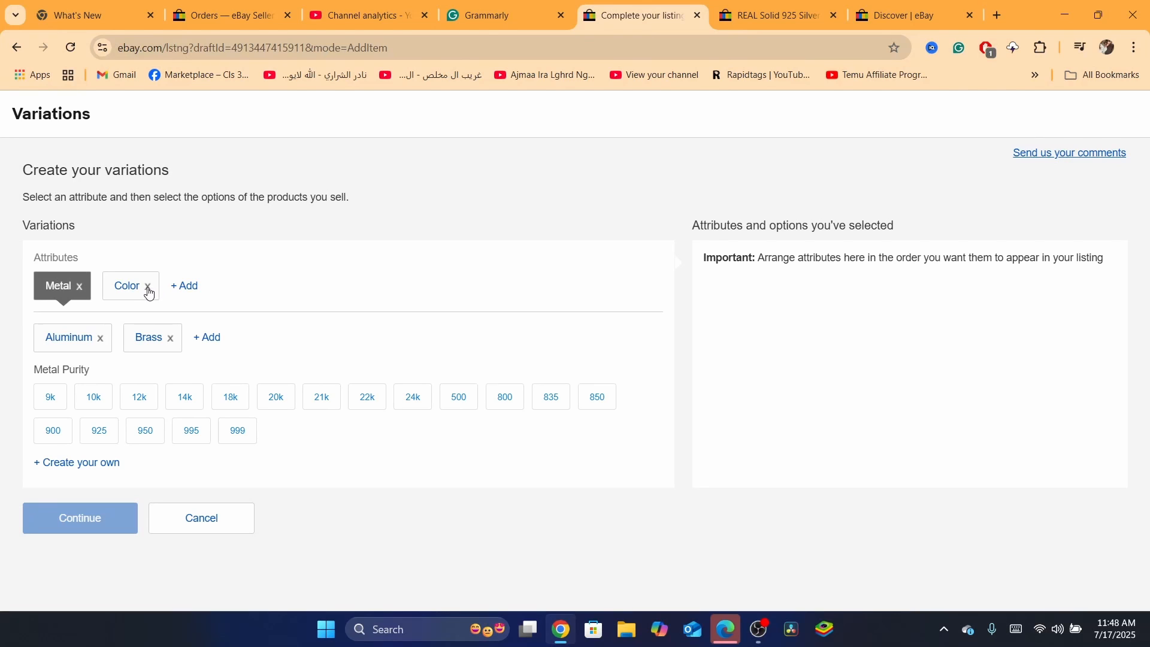
pyautogui.scroll(3, 150, 294)
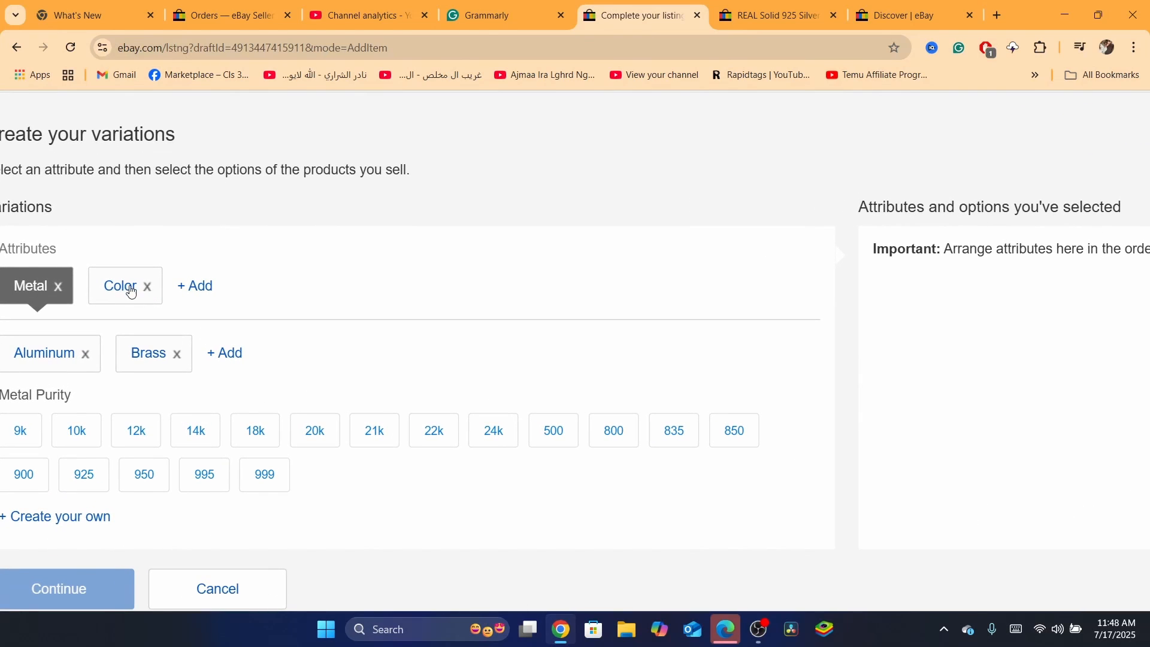
pyautogui.scroll(3, 3, 264)
pyautogui.scroll(-4, 3, 264)
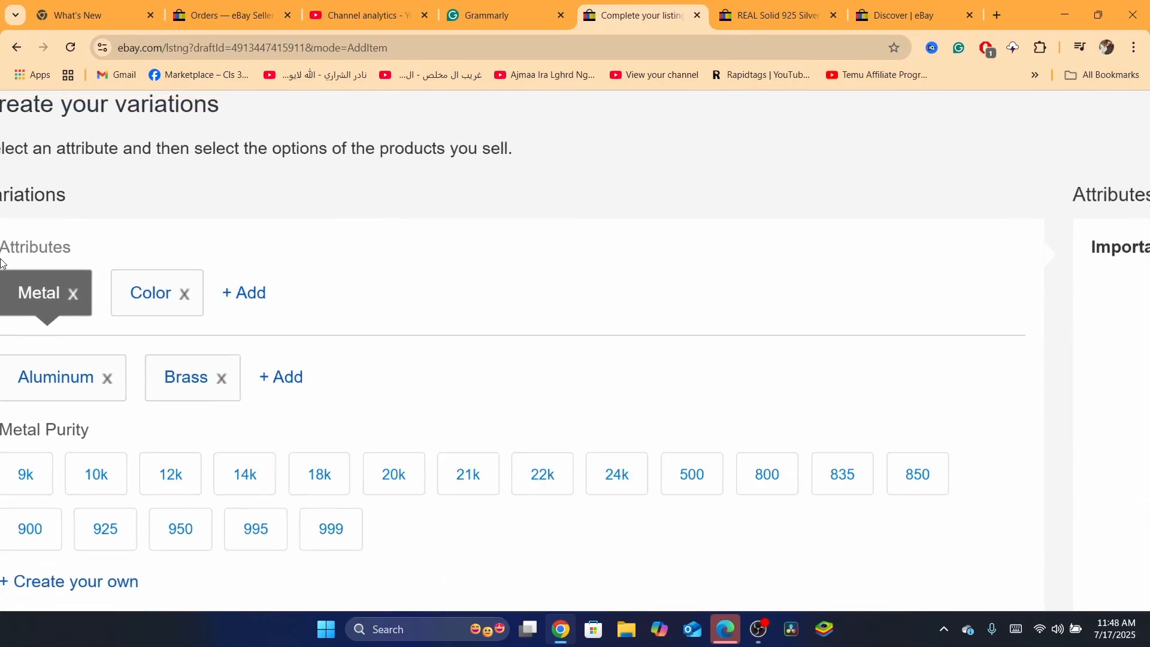
pyautogui.scroll(3, 3, 264)
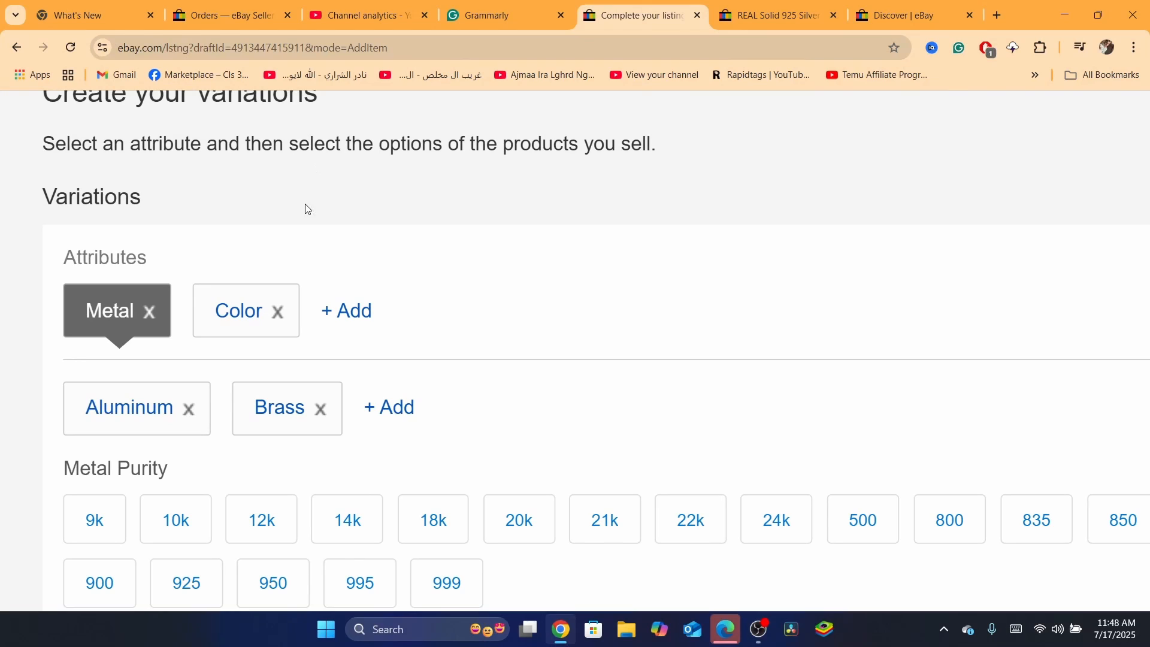
pyautogui.click(151, 316)
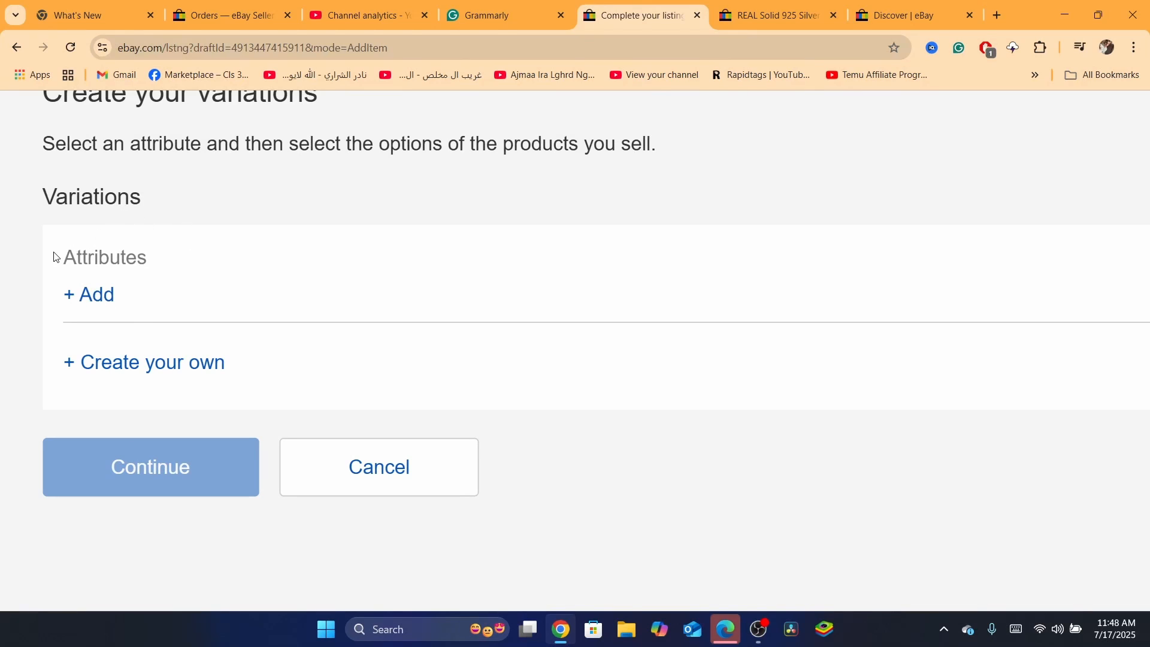
pyautogui.moveTo(59, 256); pyautogui.dragTo(152, 257)
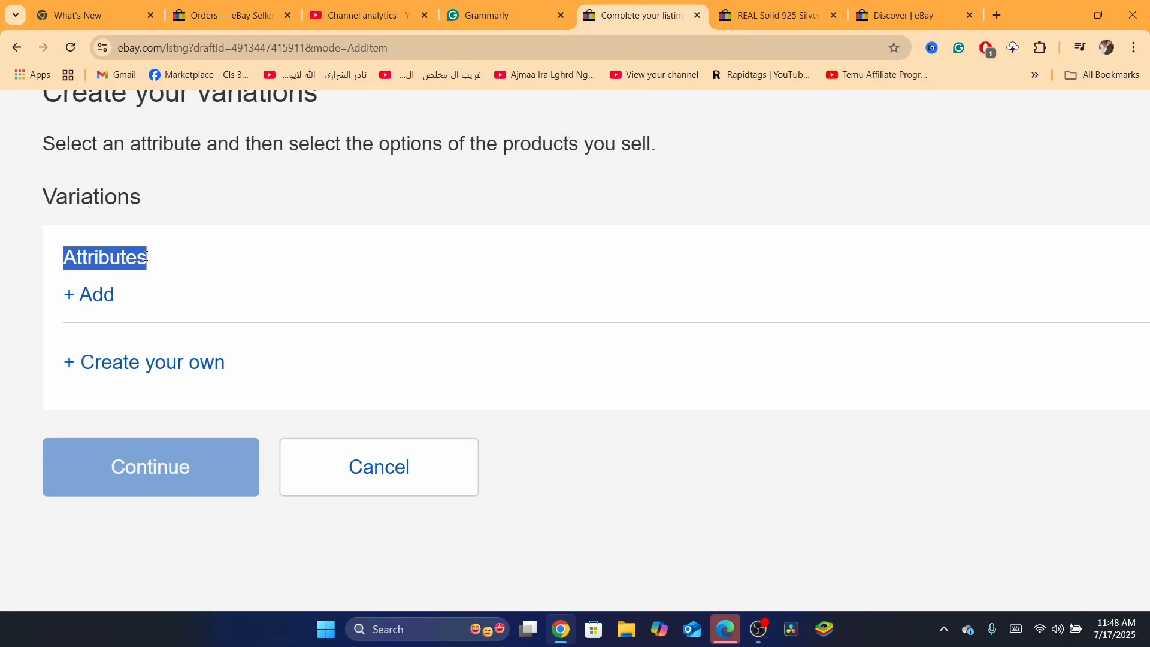
# Choose Color as a variation attribute for the listing.
pyautogui.click(146, 256)
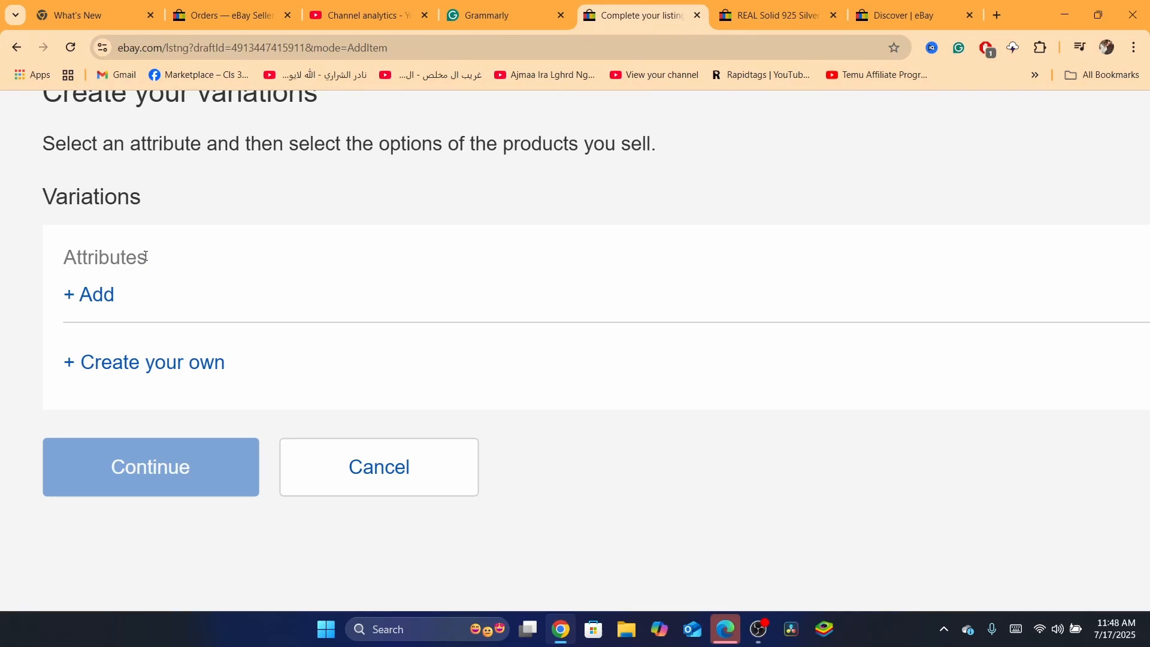
pyautogui.click(78, 301)
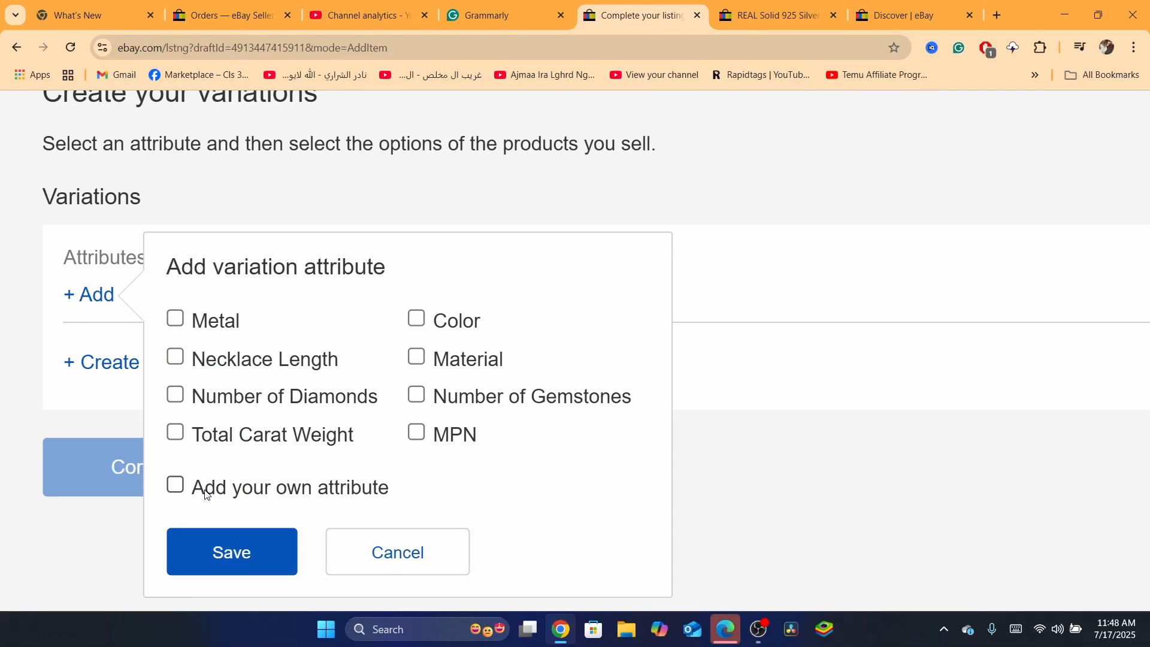
pyautogui.click(418, 323)
pyautogui.click(237, 495)
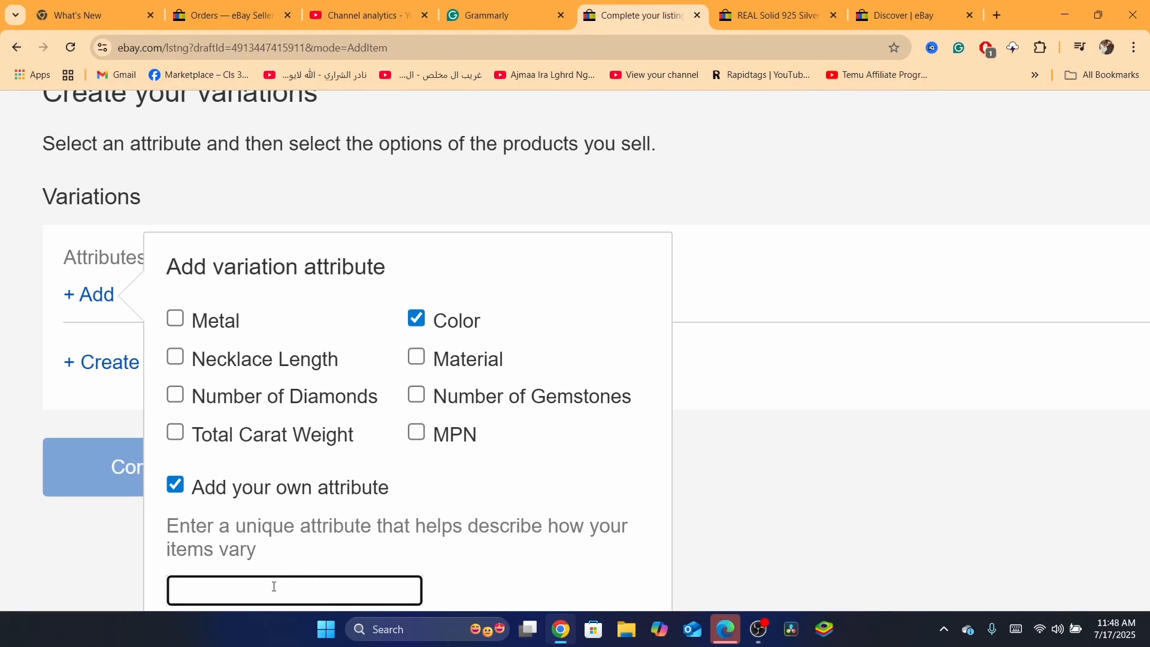
pyautogui.write('color')
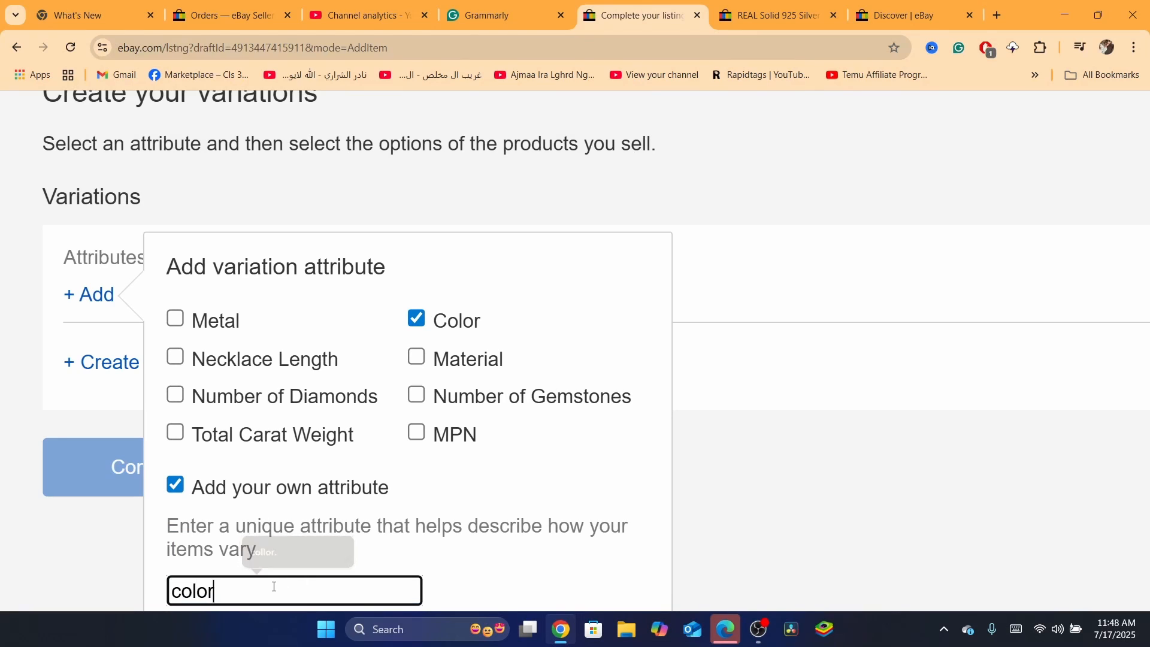
pyautogui.press('BackSpace')
pyautogui.press('BackSpace')
pyautogui.press('BackSpace')
pyautogui.press('BackSpace')
pyautogui.press('BackSpace')
pyautogui.write('siz')
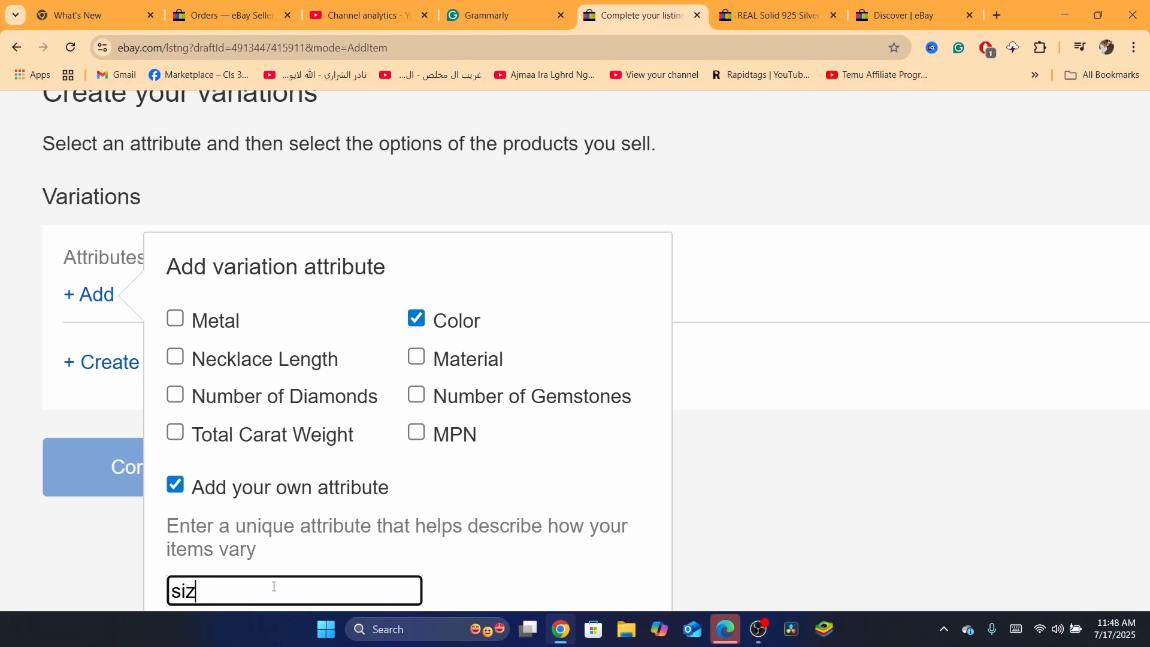
pyautogui.press('BackSpace')
pyautogui.press('BackSpace')
pyautogui.press('BackSpace')
pyautogui.click(175, 484)
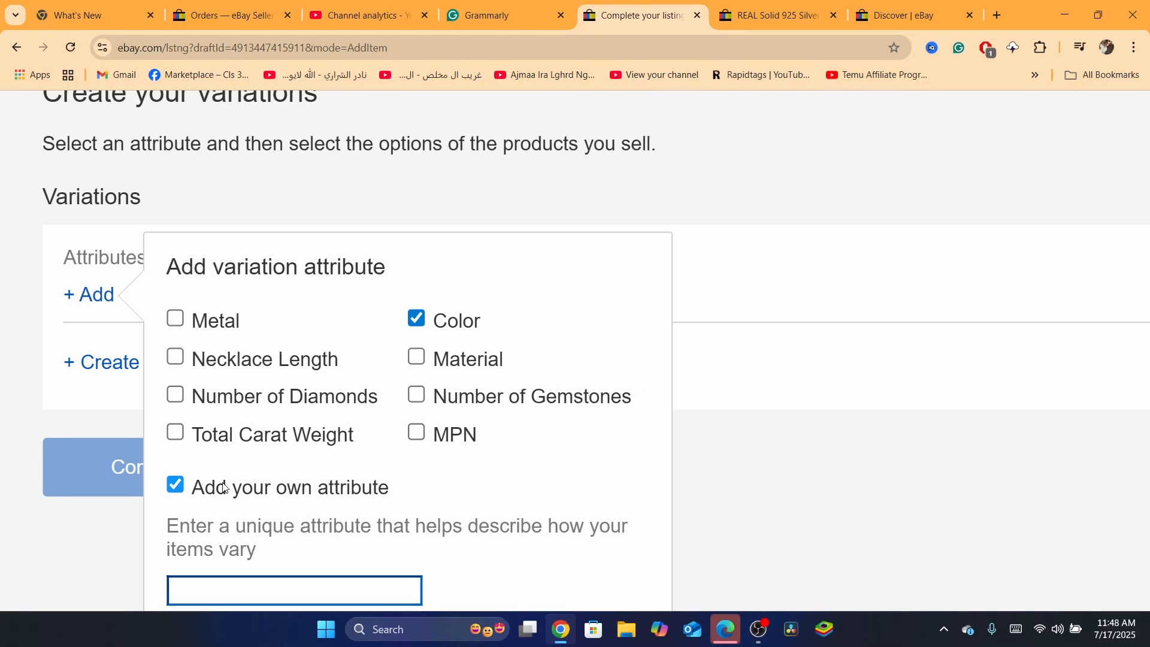
# Save the Color attribute and select its options Beige, Black, Blue, Brown, Clear and Gold.
pyautogui.click(257, 555)
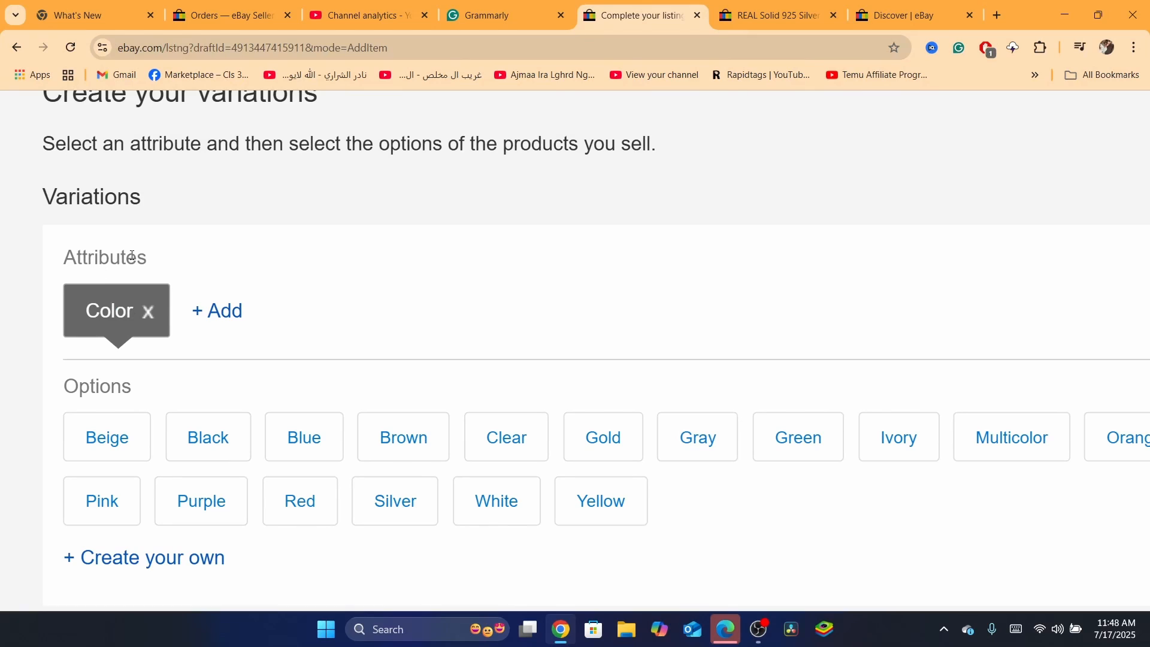
pyautogui.click(106, 449)
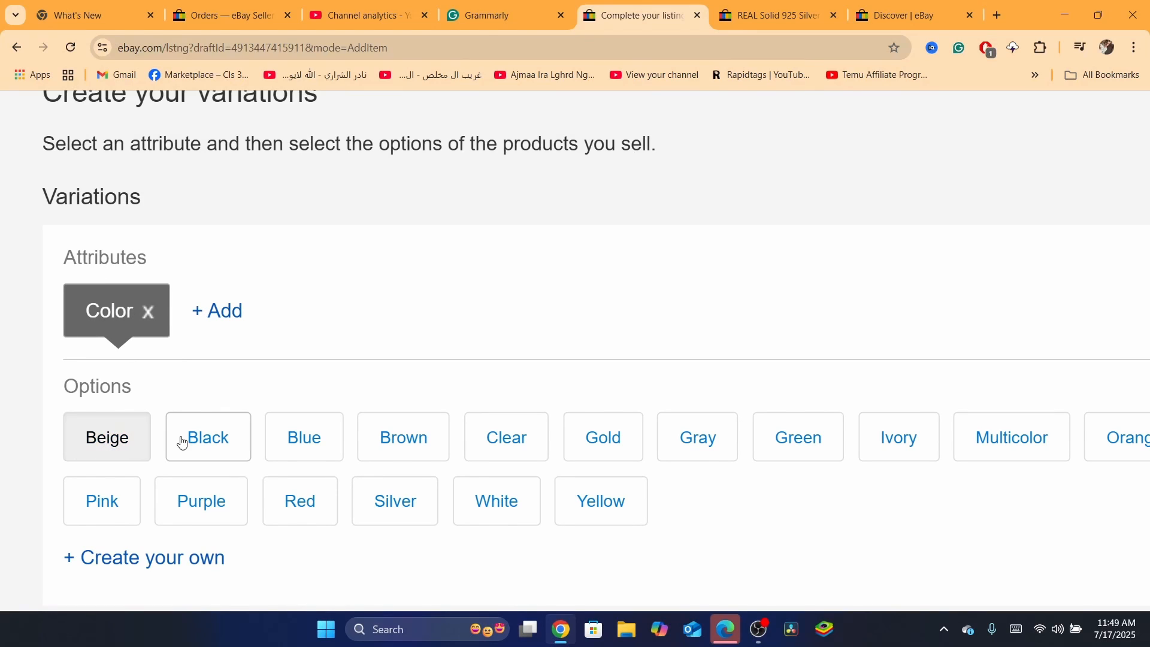
pyautogui.click(187, 439)
pyautogui.click(306, 439)
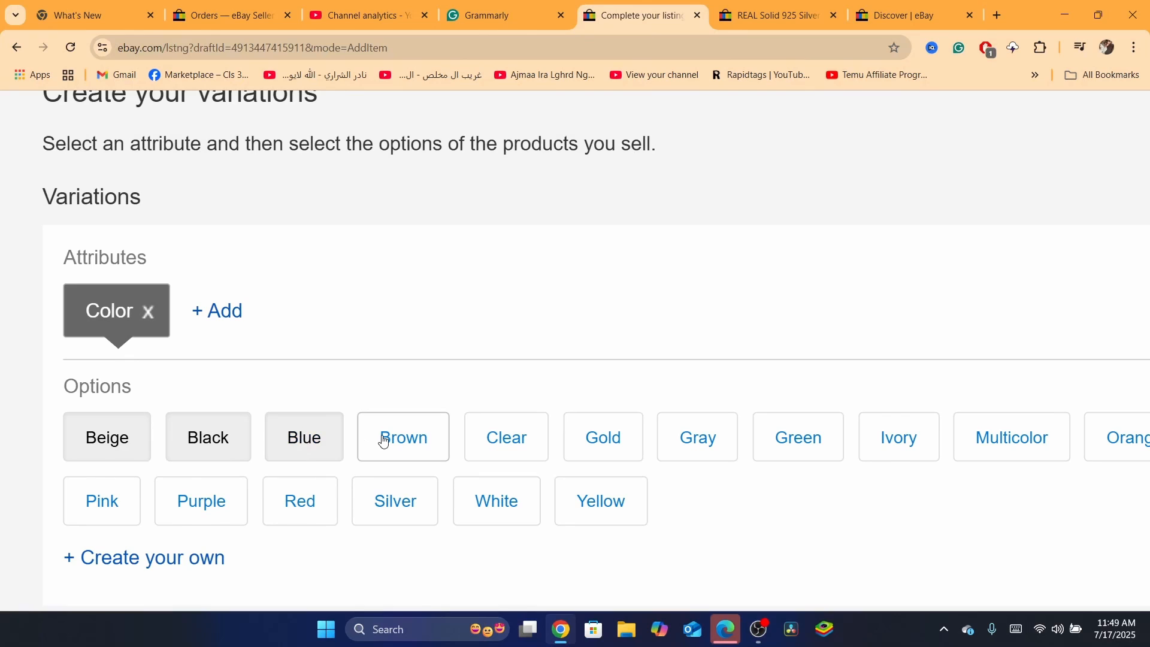
pyautogui.click(385, 439)
pyautogui.click(488, 442)
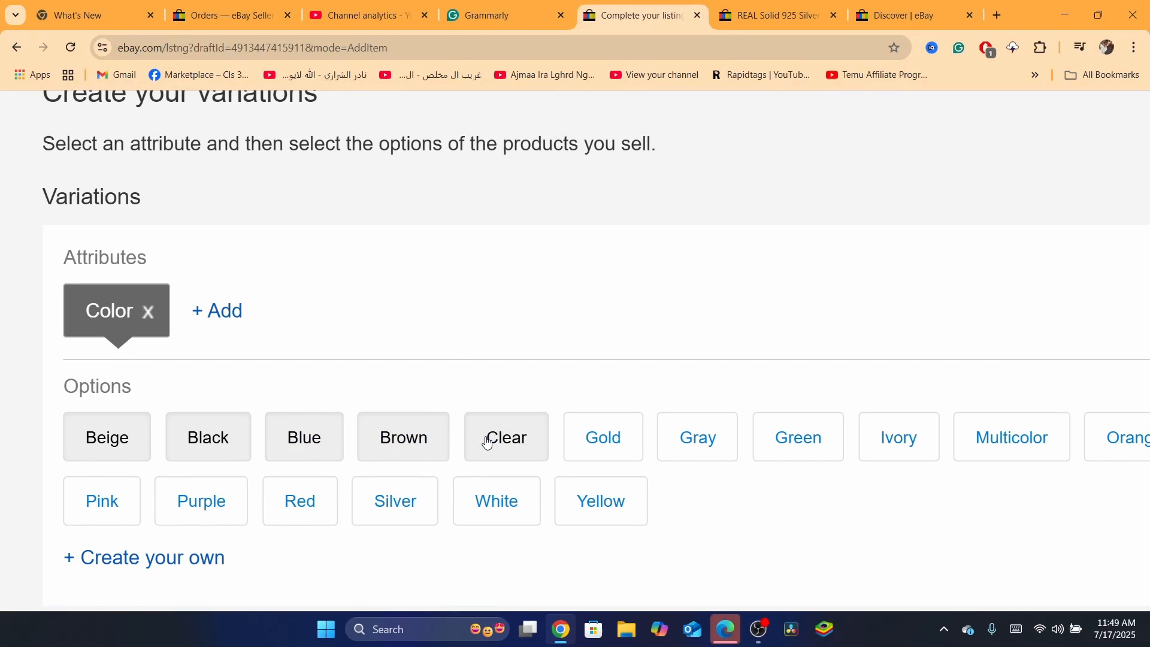
pyautogui.click(598, 438)
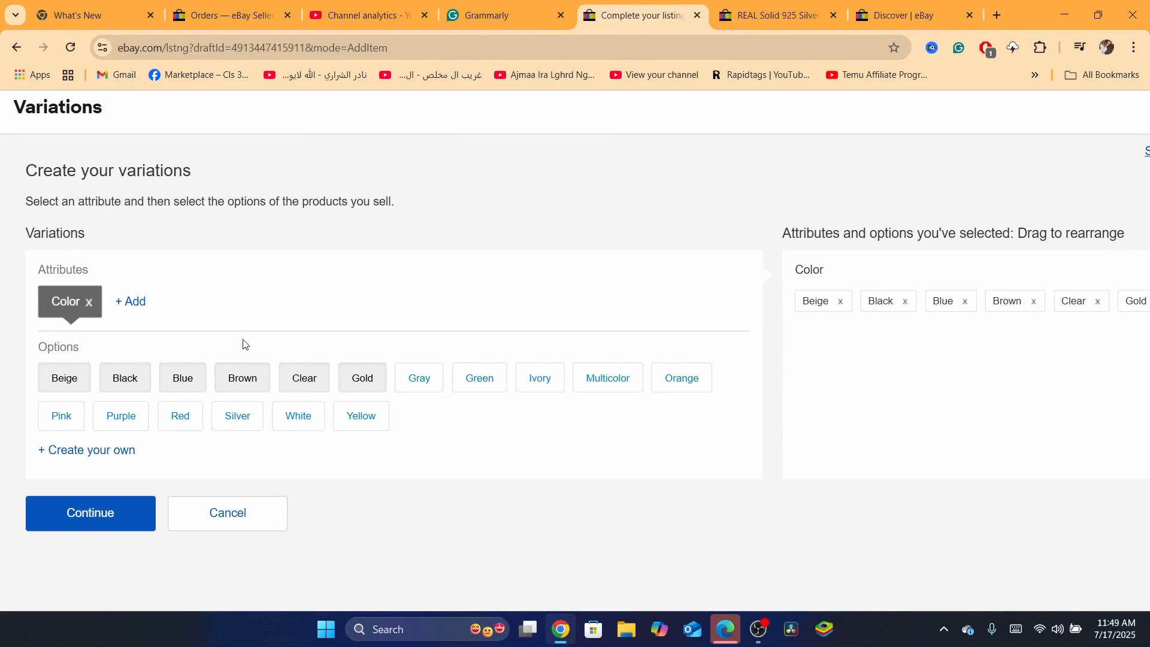
# Add a custom variation attribute named size.
pyautogui.click(131, 301)
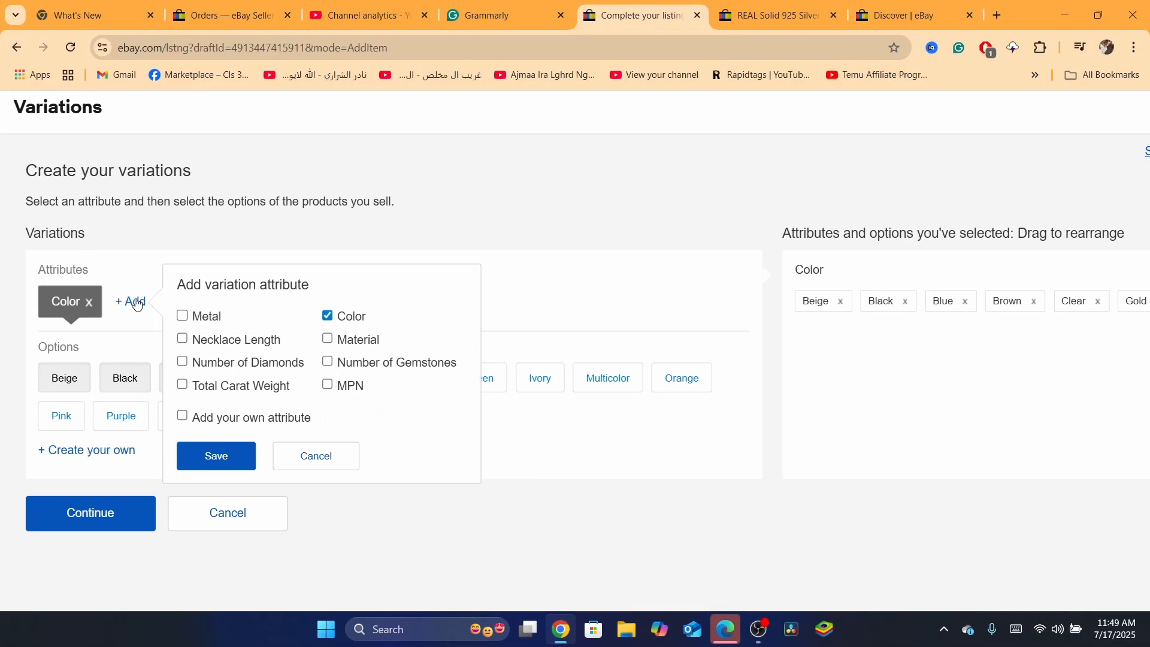
pyautogui.click(246, 420)
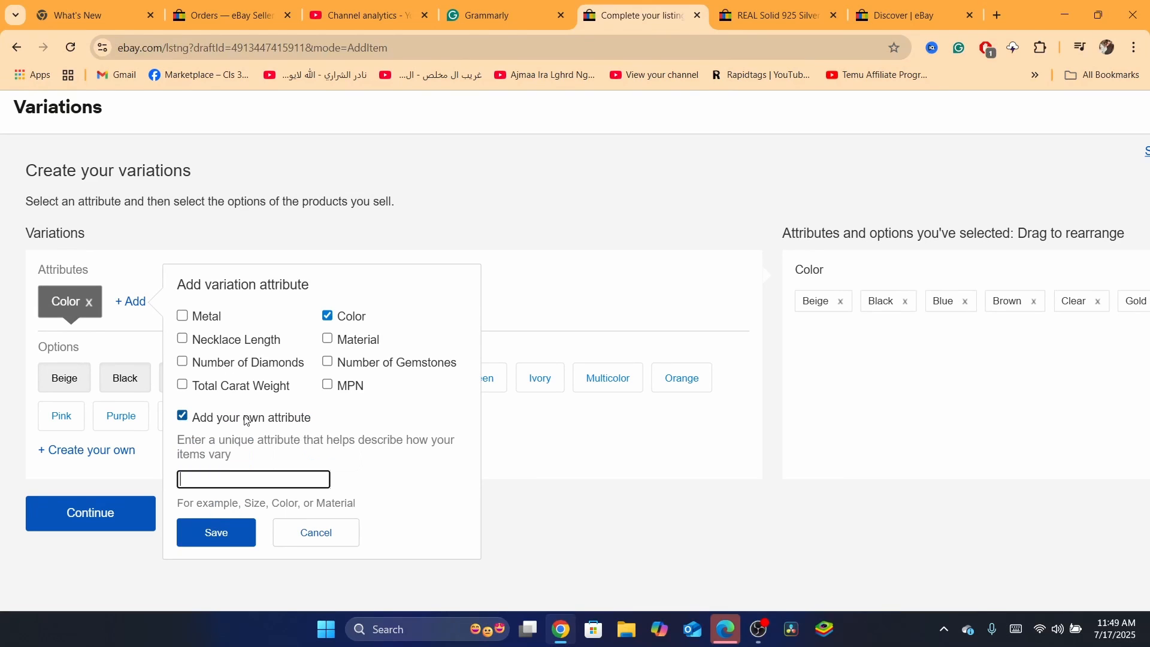
pyautogui.write('size')
pyautogui.press('Return')
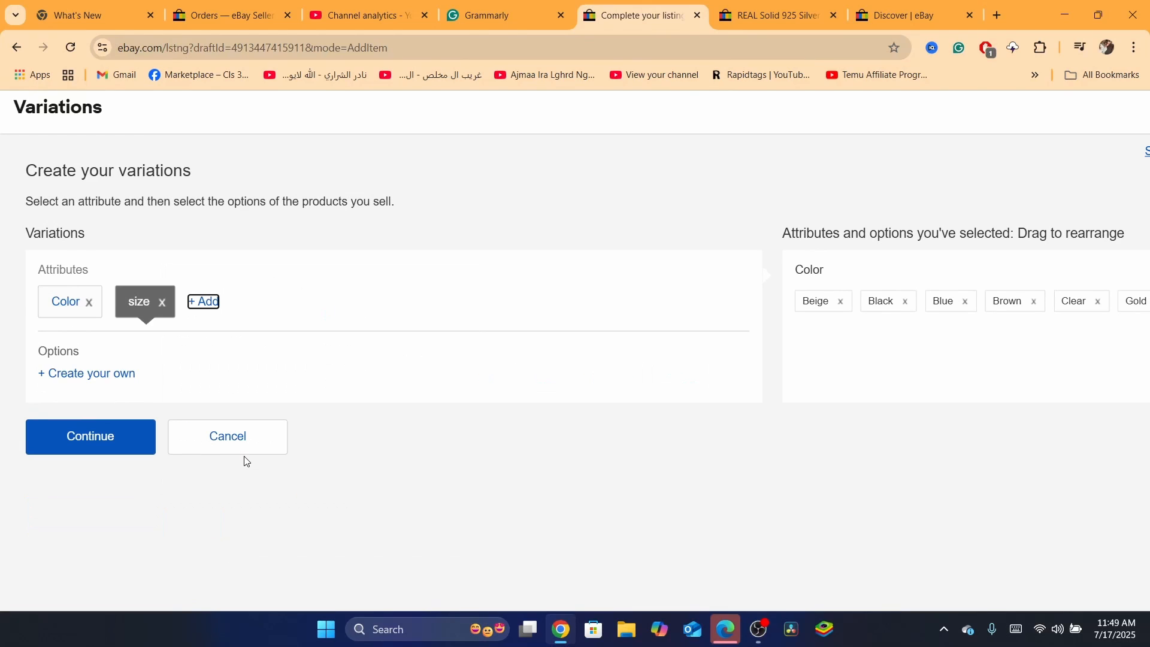
# Create the options xl, m and l for the size attribute and continue to the variation details.
pyautogui.click(56, 306)
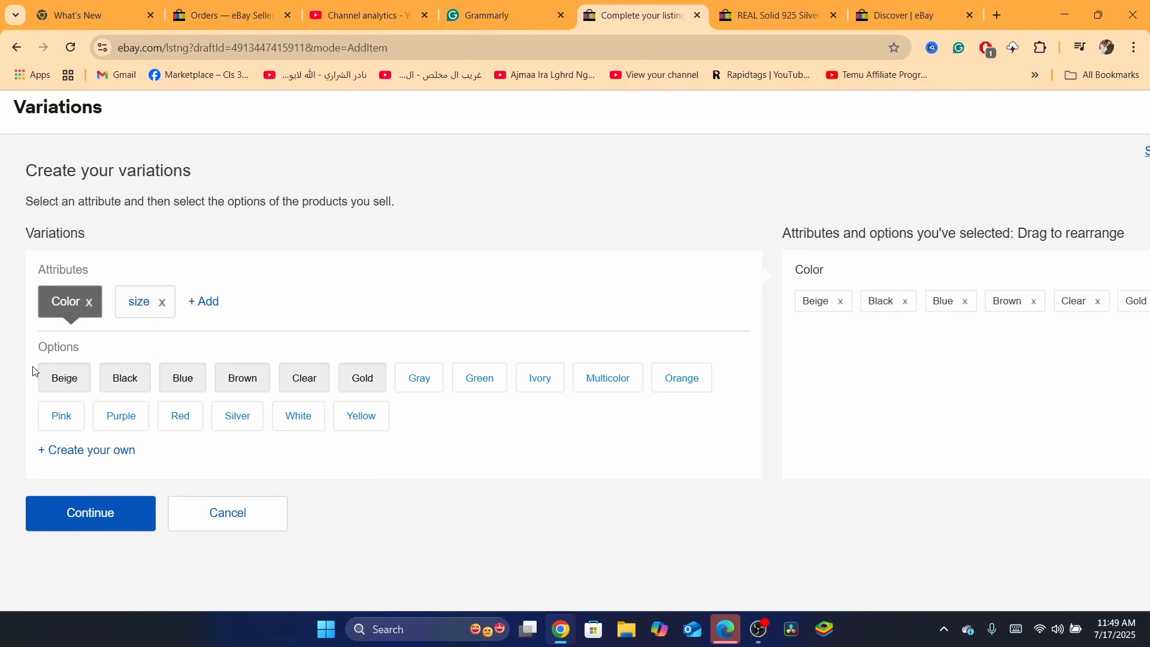
pyautogui.click(137, 303)
pyautogui.click(84, 378)
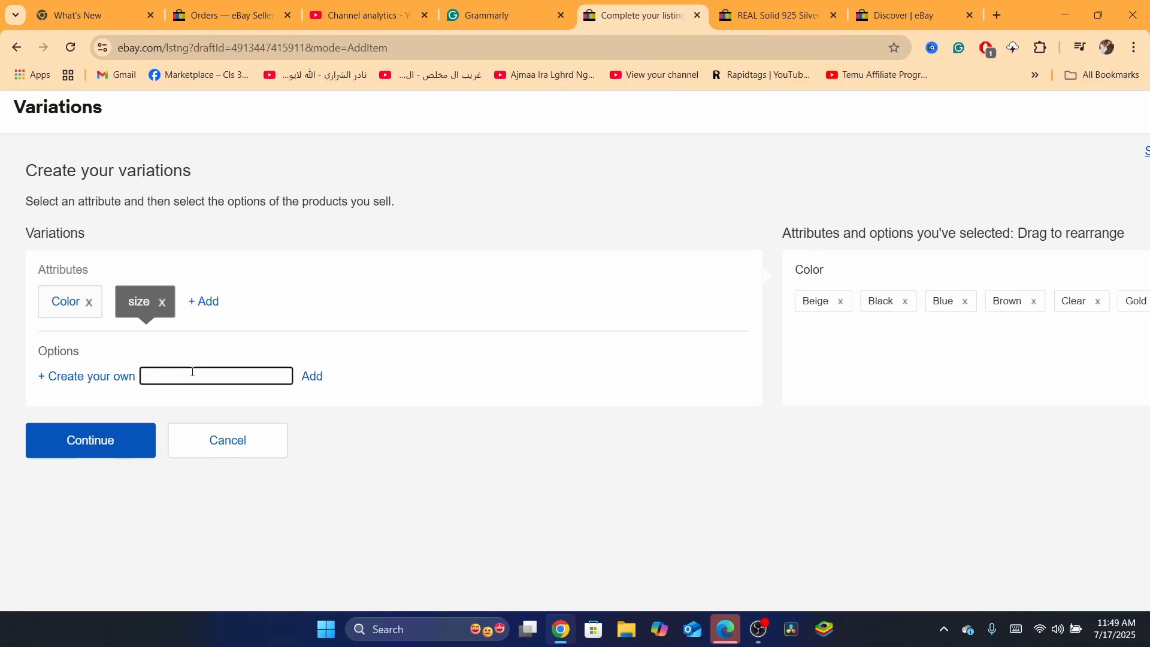
pyautogui.write('xl')
pyautogui.press('Return')
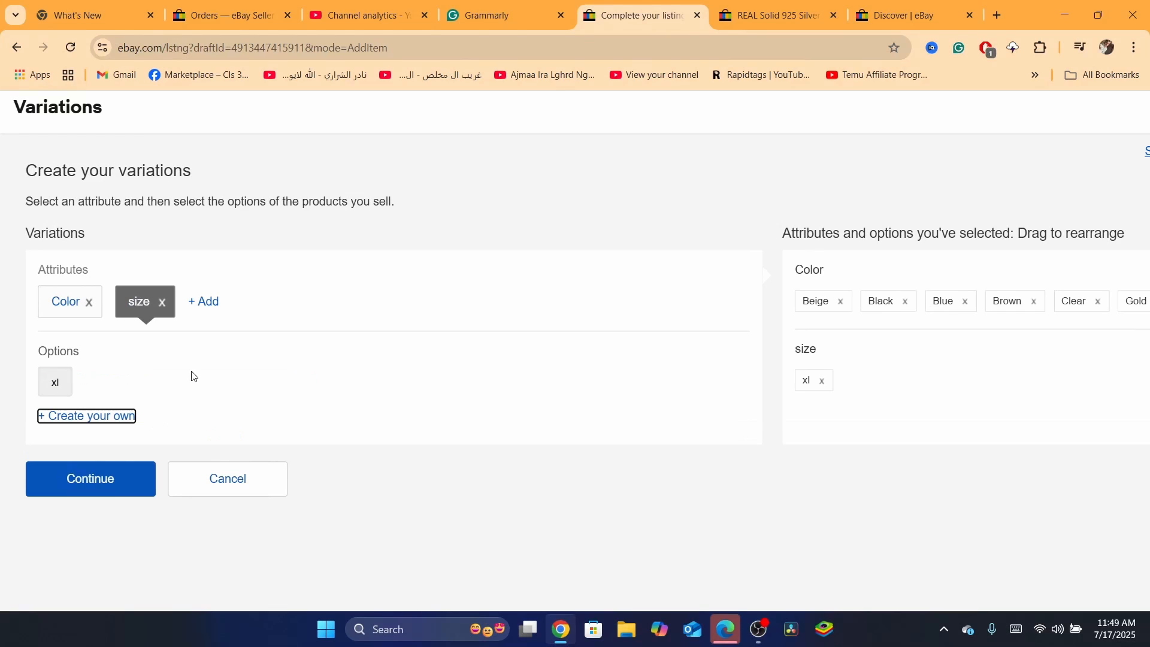
pyautogui.write('m')
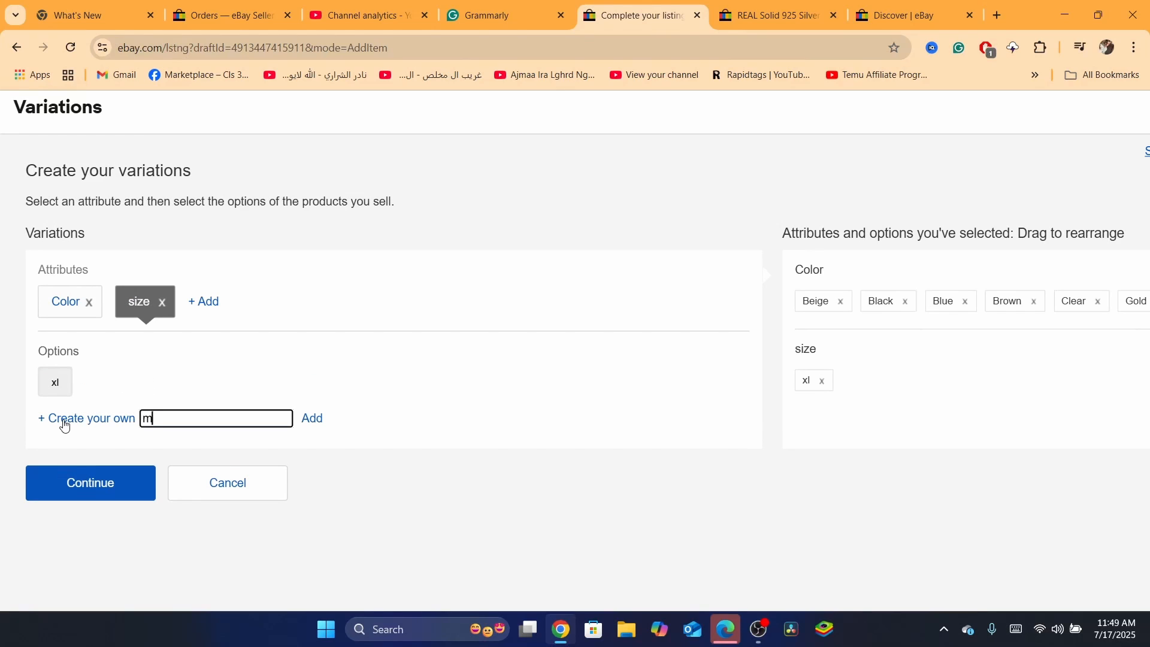
pyautogui.press('Return')
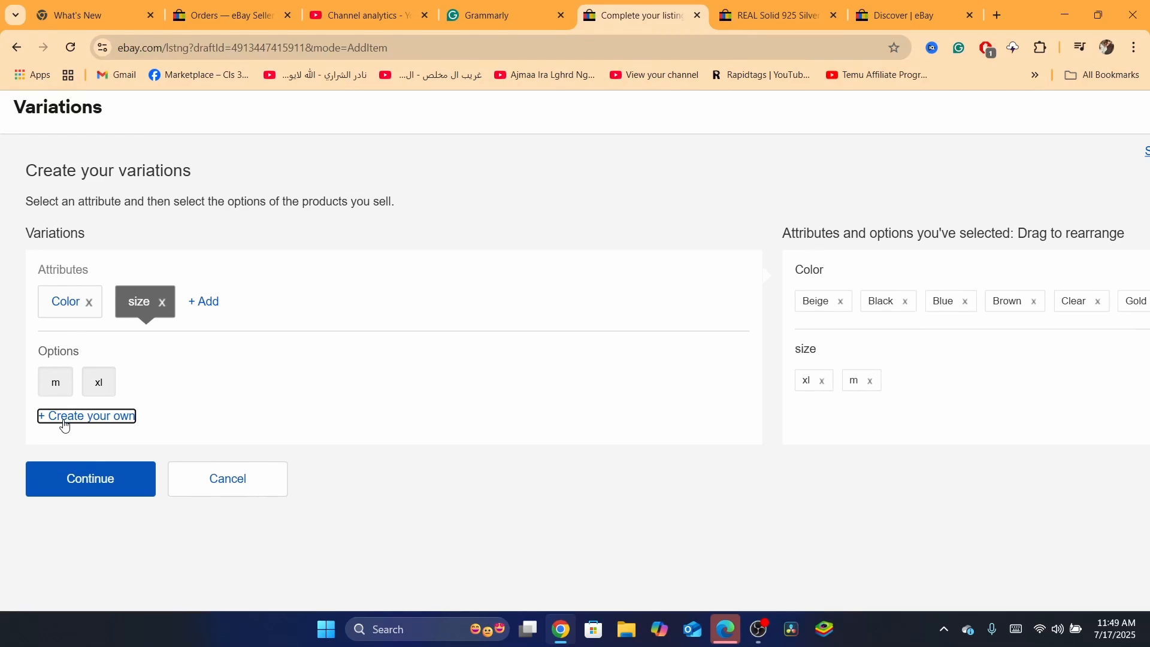
pyautogui.click(64, 423)
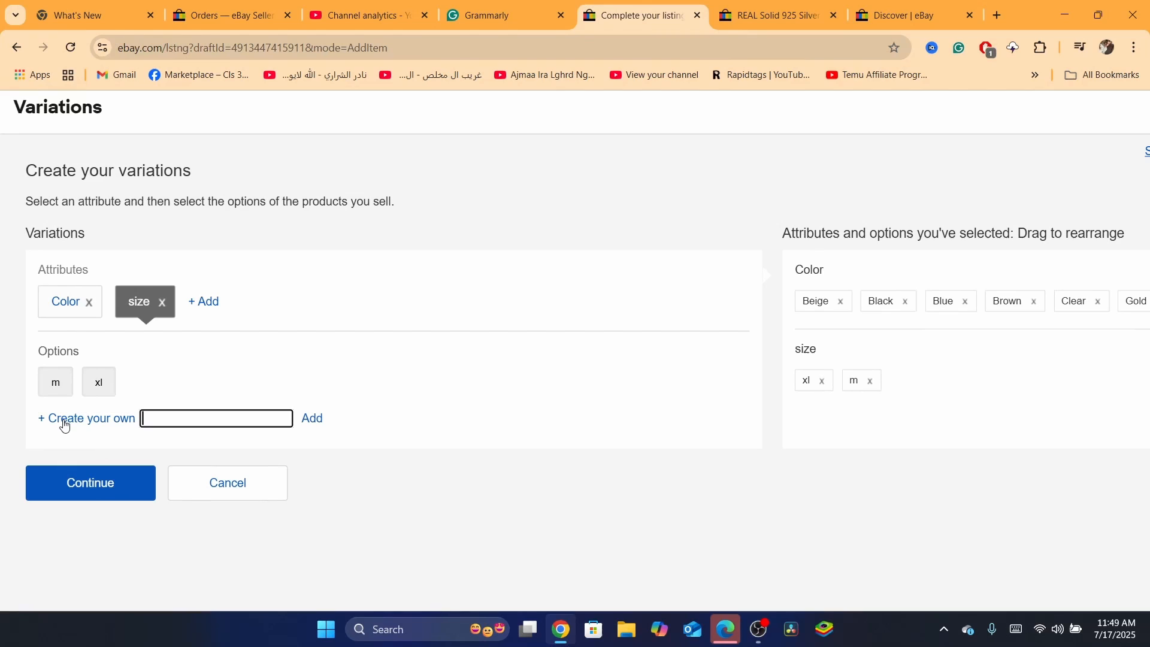
pyautogui.write('l')
pyautogui.click(322, 421)
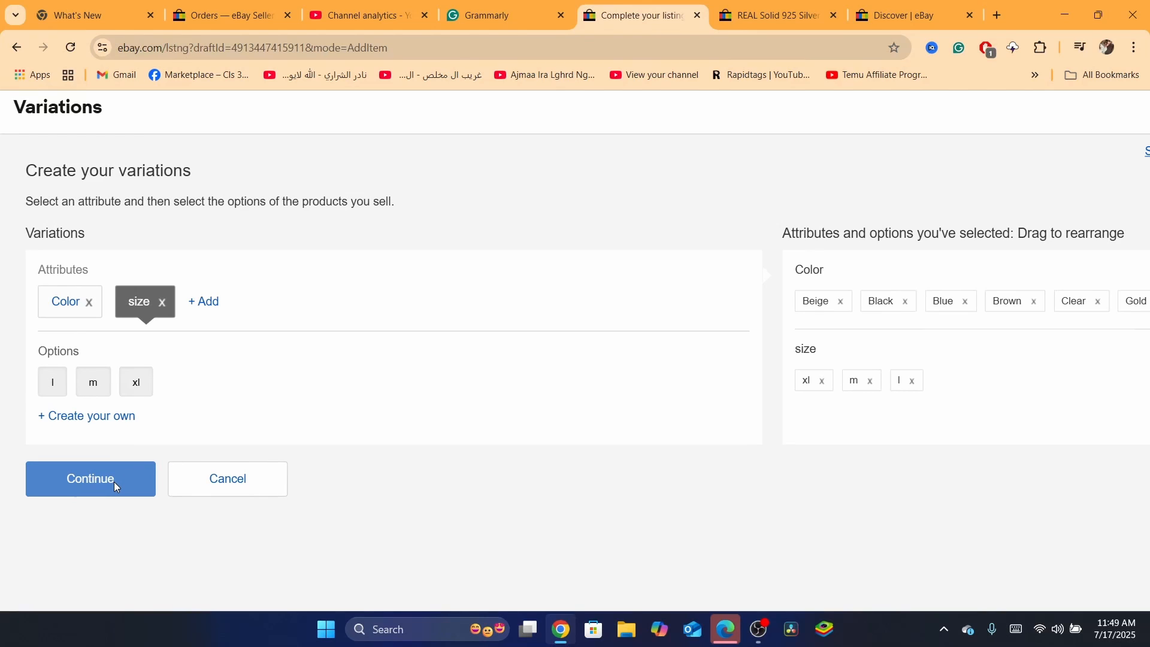
pyautogui.click(114, 482)
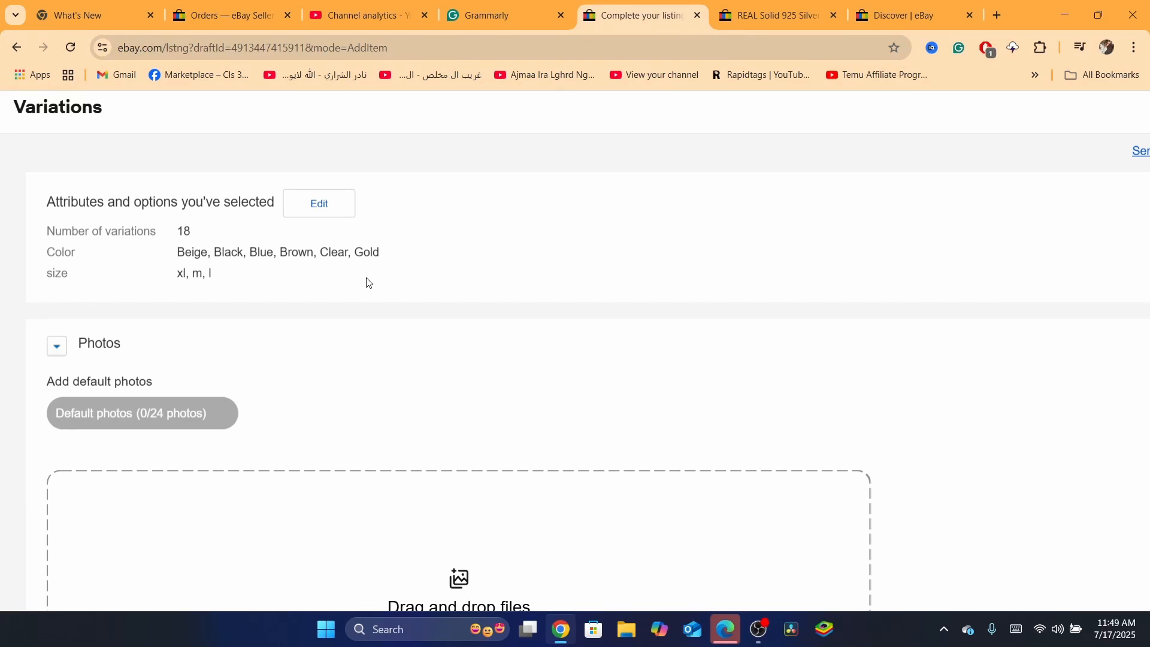
# Review the selected attributes and options and the color and price columns of the variation combinations.
pyautogui.moveTo(56, 254); pyautogui.dragTo(249, 248)
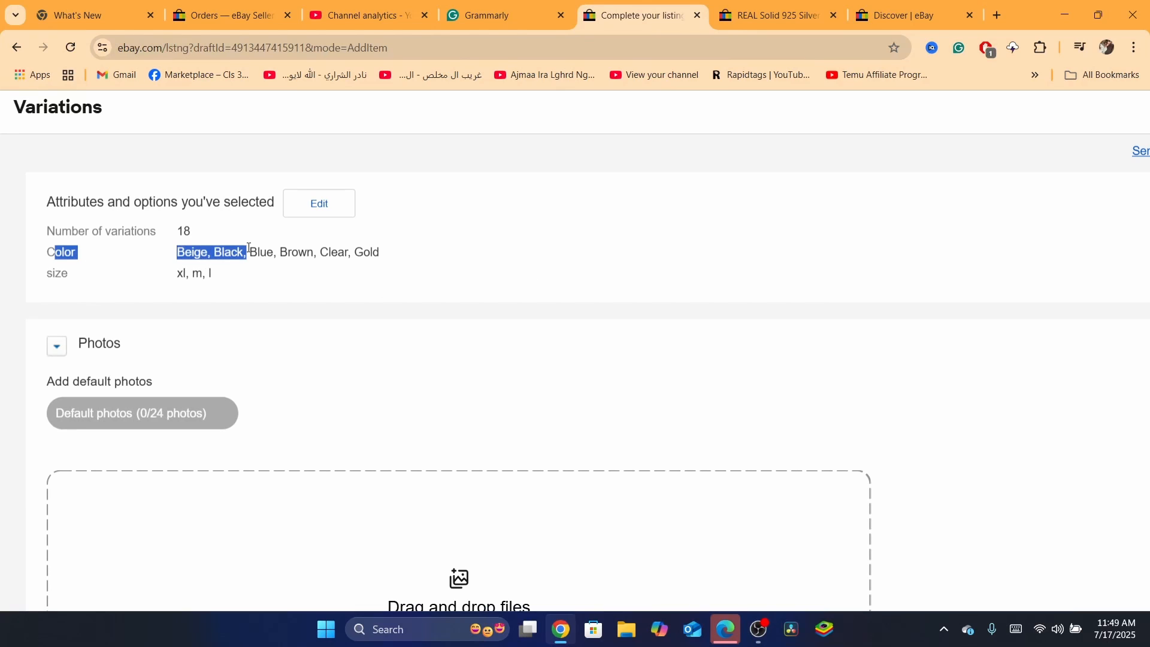
pyautogui.tripleClick(249, 251)
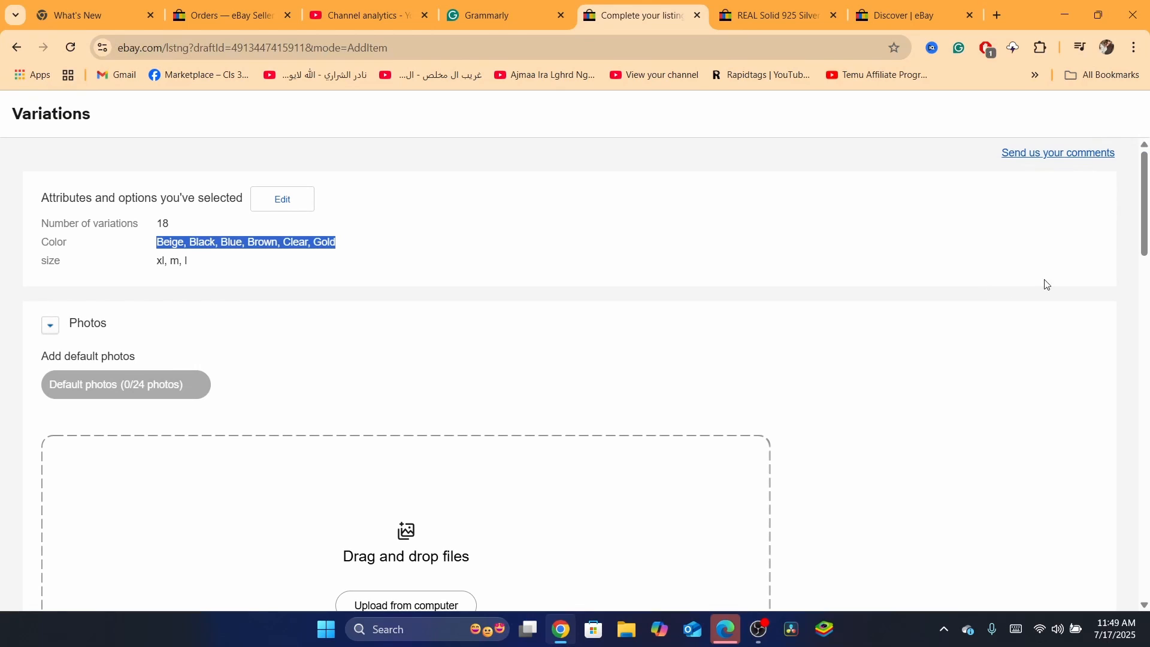
pyautogui.moveTo(1147, 189); pyautogui.dragTo(1147, 346)
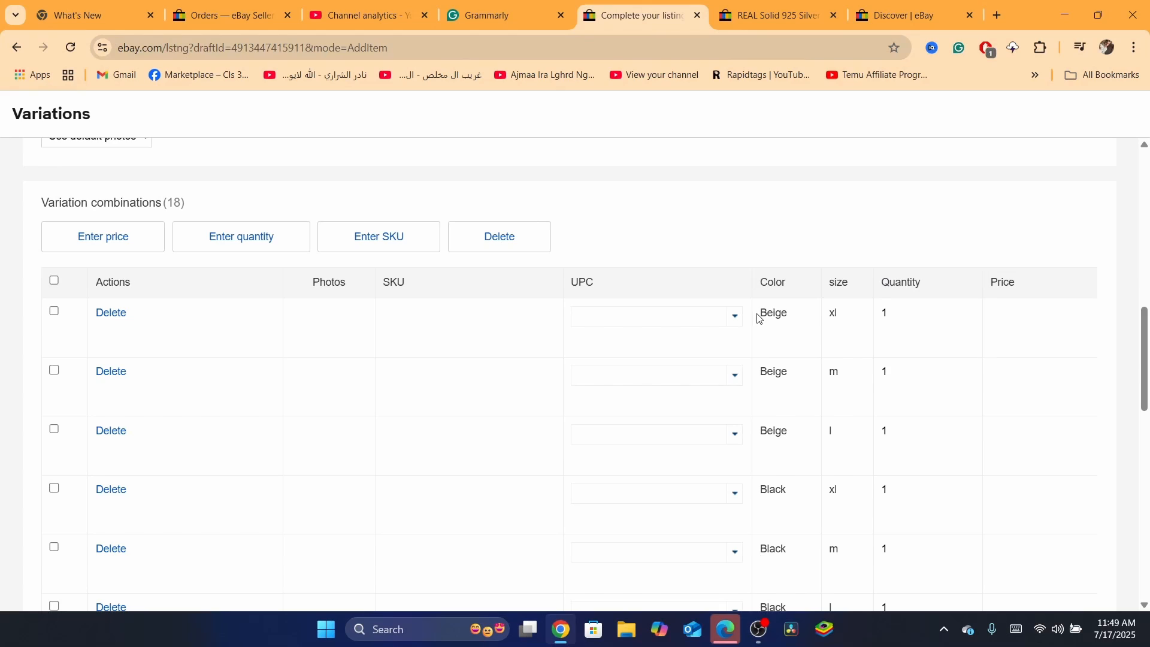
pyautogui.moveTo(758, 318); pyautogui.dragTo(808, 314)
pyautogui.click(1011, 309)
# Select all variation combinations and set their price to 20.
pyautogui.scroll(3, 46, 281)
pyautogui.click(85, 286)
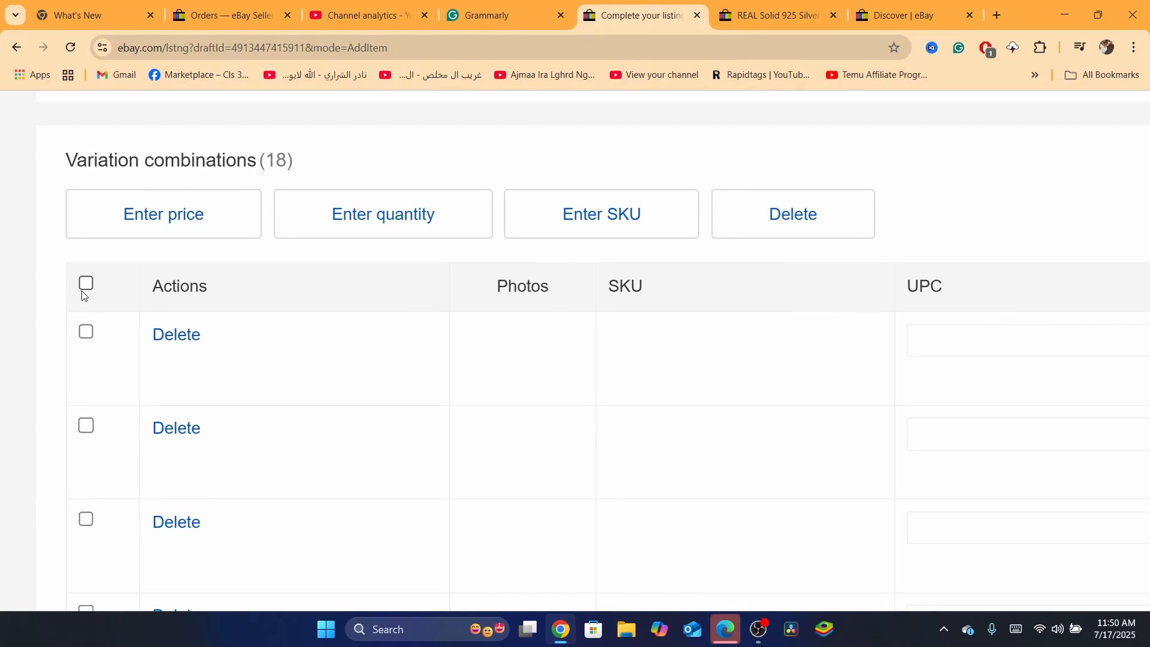
pyautogui.click(175, 235)
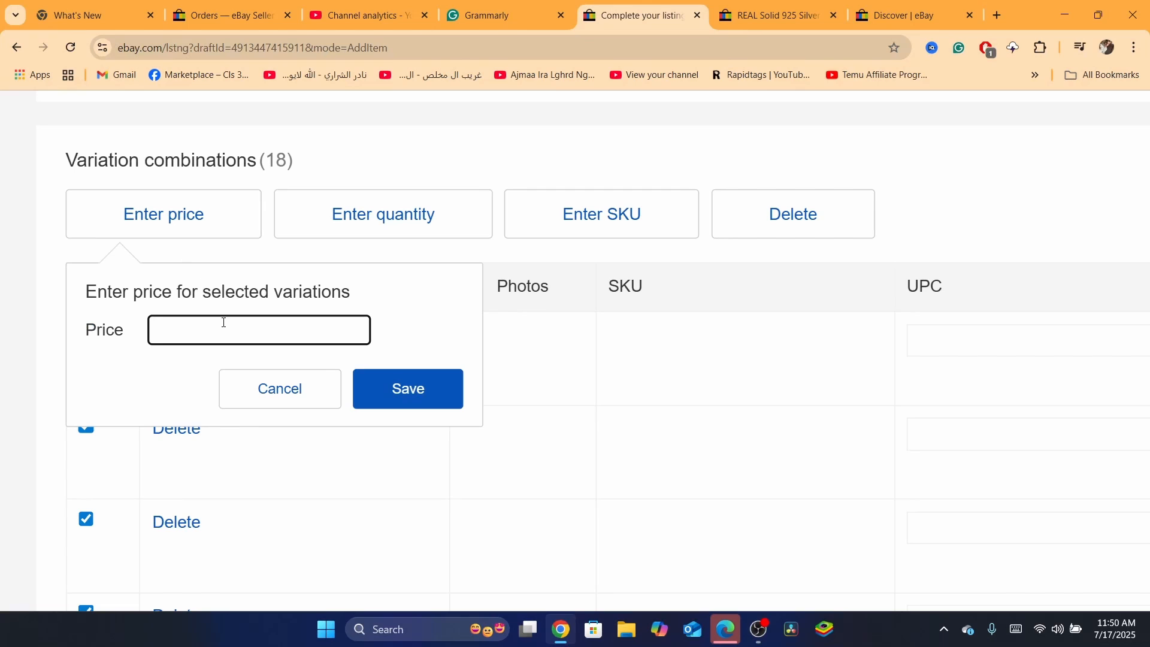
pyautogui.write('20')
pyautogui.click(419, 372)
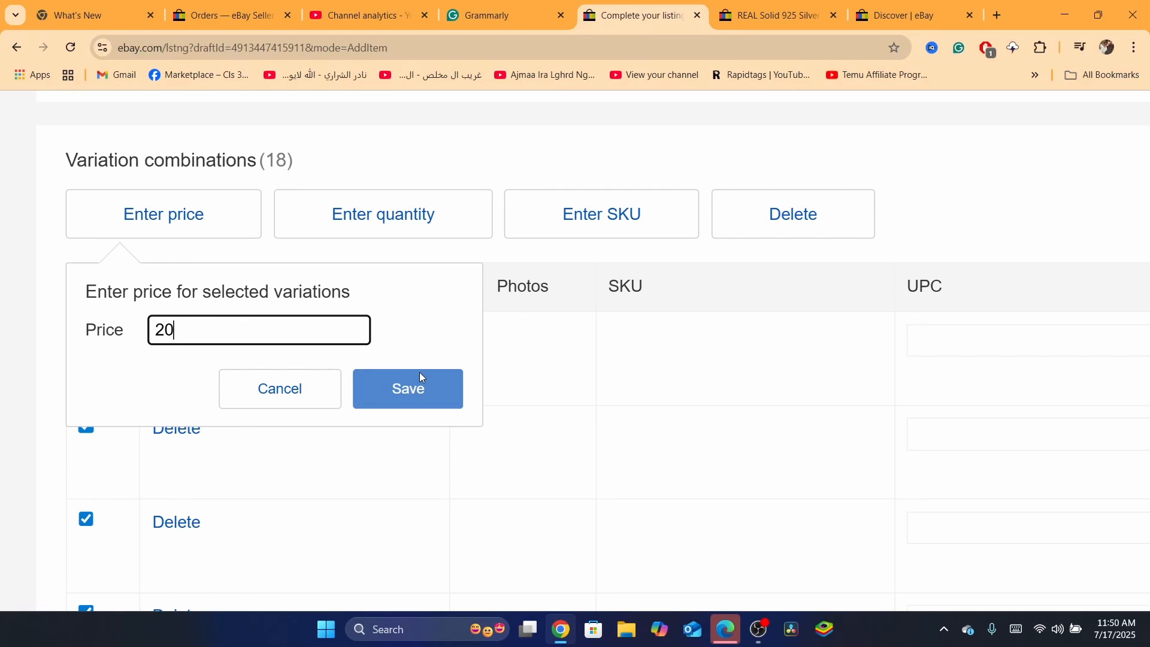
pyautogui.scroll(-3, 496, 352)
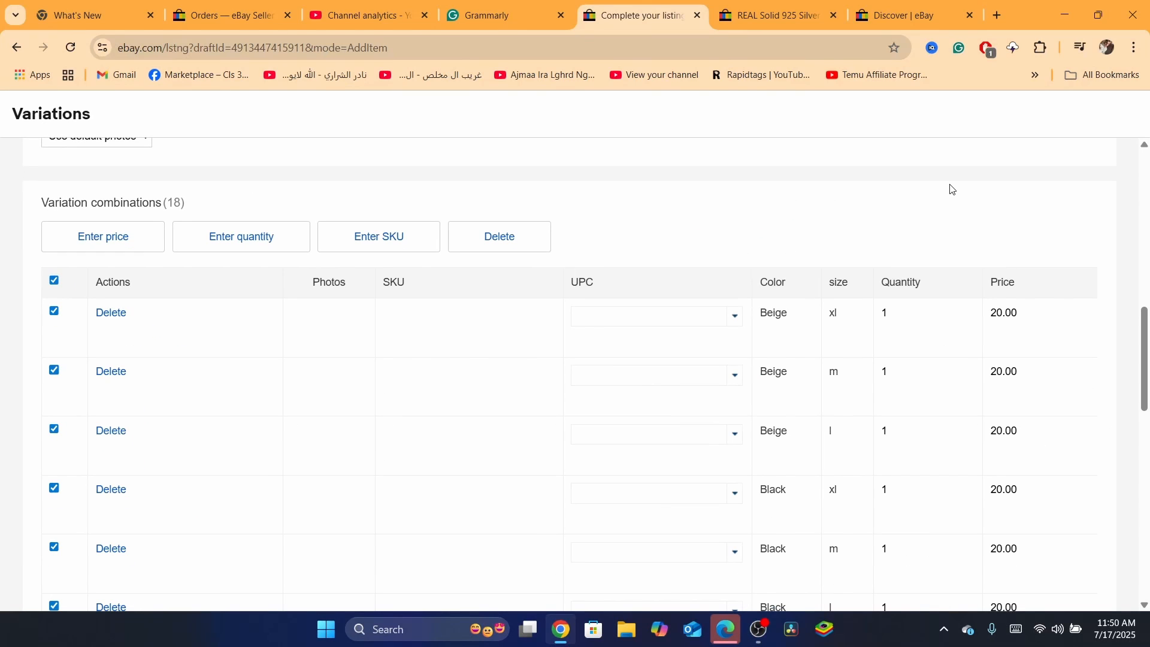
# Set the variation photos to change based on the Color attribute.
pyautogui.moveTo(1145, 359); pyautogui.dragTo(1145, 316)
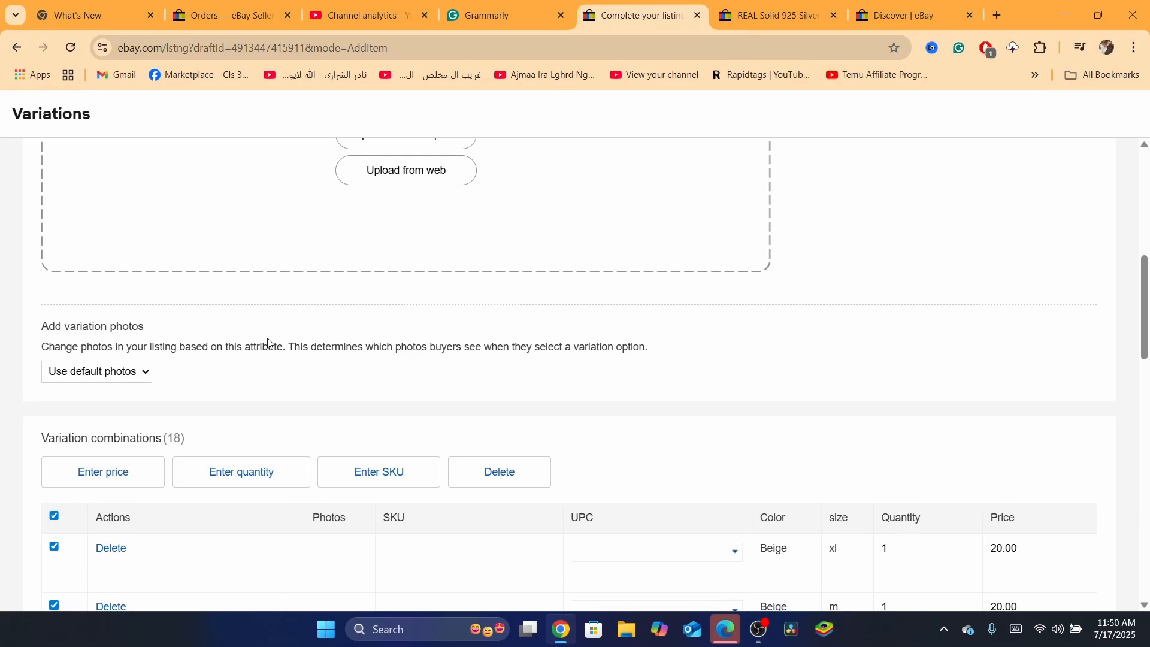
pyautogui.click(77, 380)
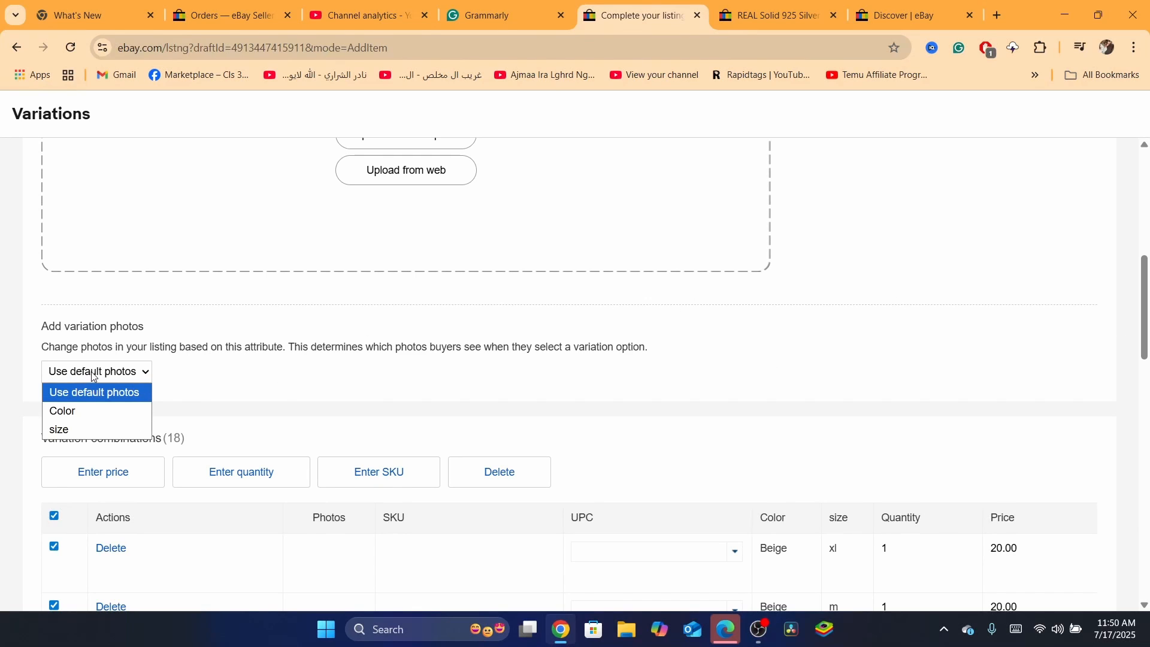
pyautogui.click(70, 413)
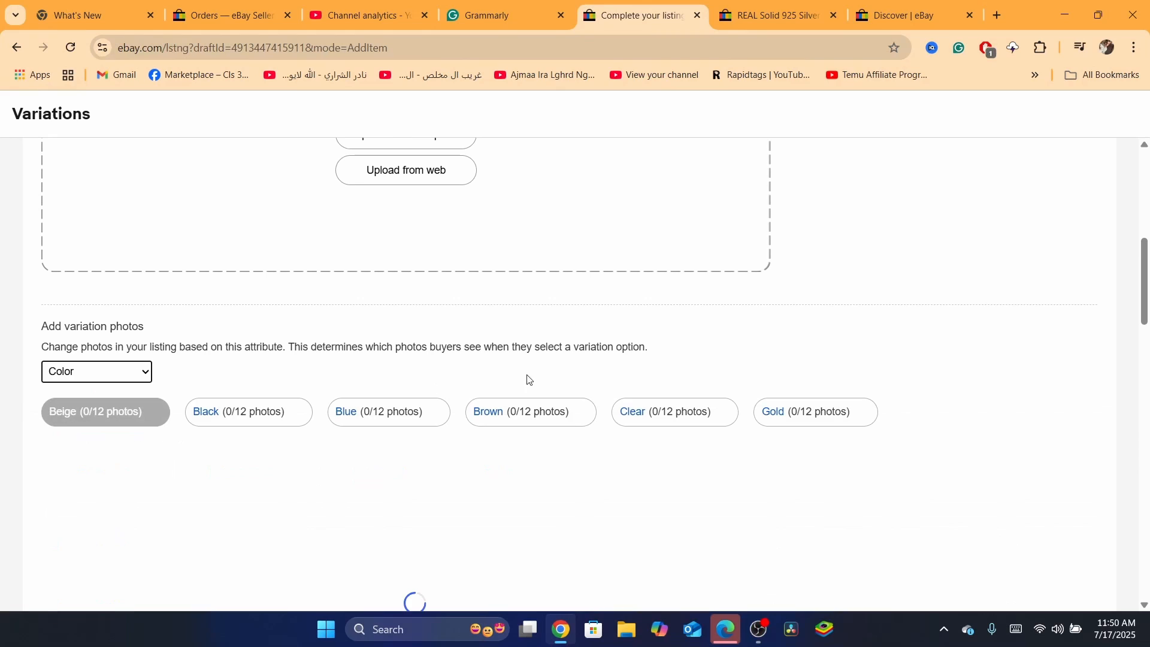
# Upload the ddd image of the three pairs of sweatpants from the computer as the Beige variation's photo.
pyautogui.moveTo(1146, 267); pyautogui.dragTo(1147, 312)
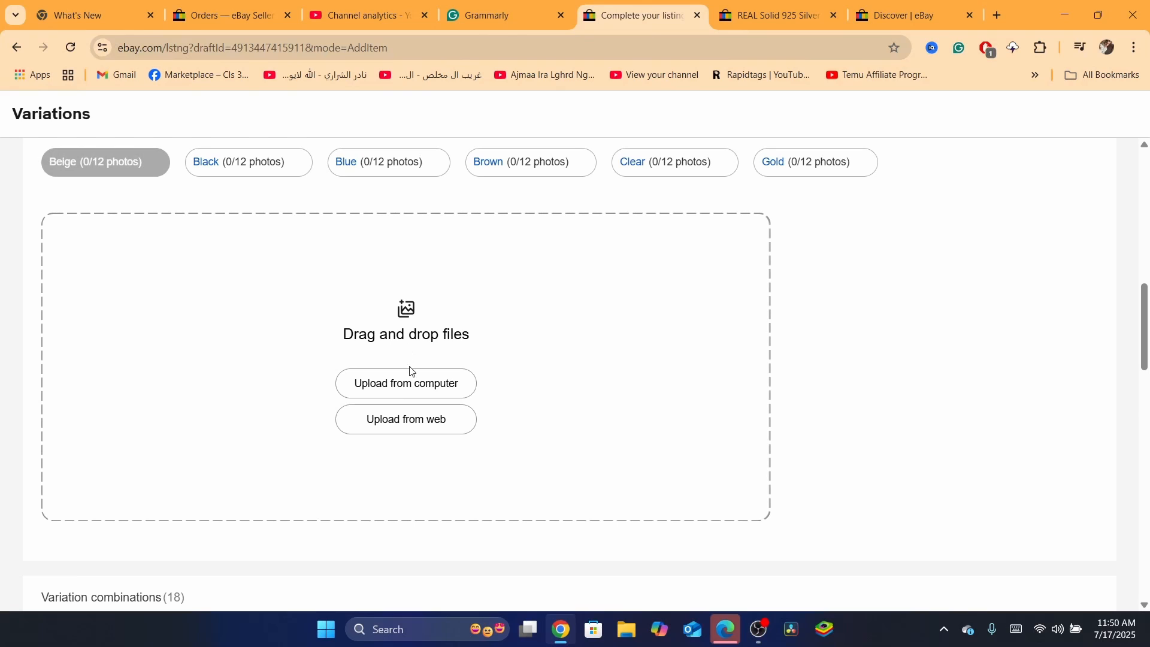
pyautogui.click(378, 384)
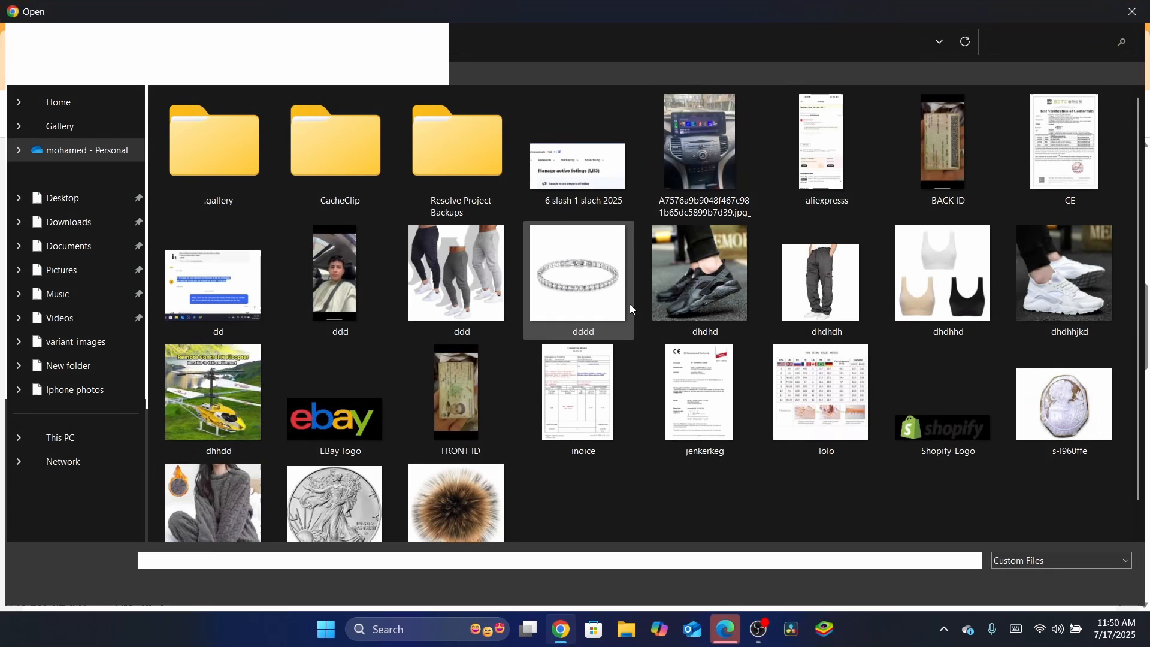
pyautogui.click(466, 266)
pyautogui.doubleClick(465, 264)
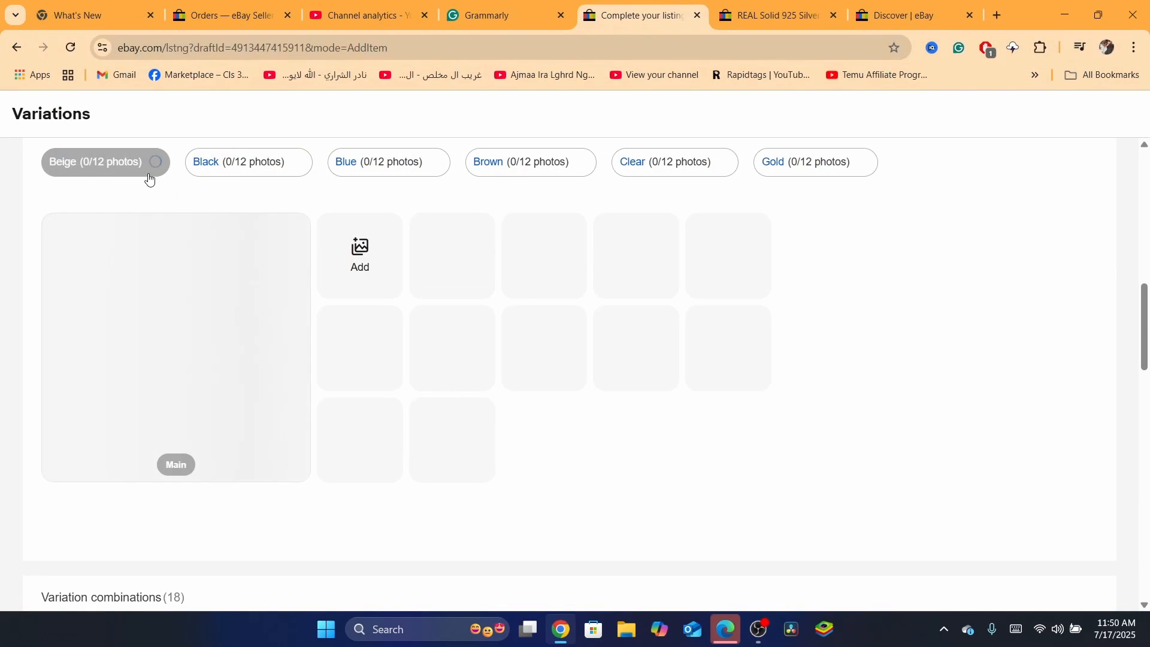
# View the photo sections of the Black and Blue variations, and save and close the variations editor.
pyautogui.click(260, 169)
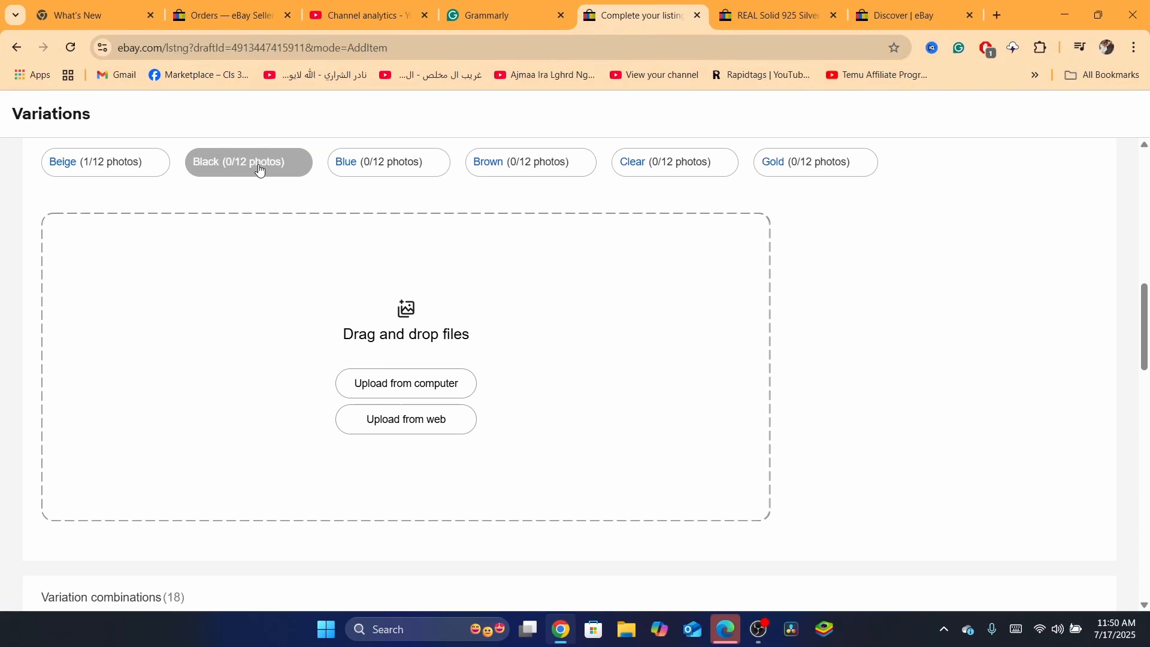
pyautogui.click(376, 173)
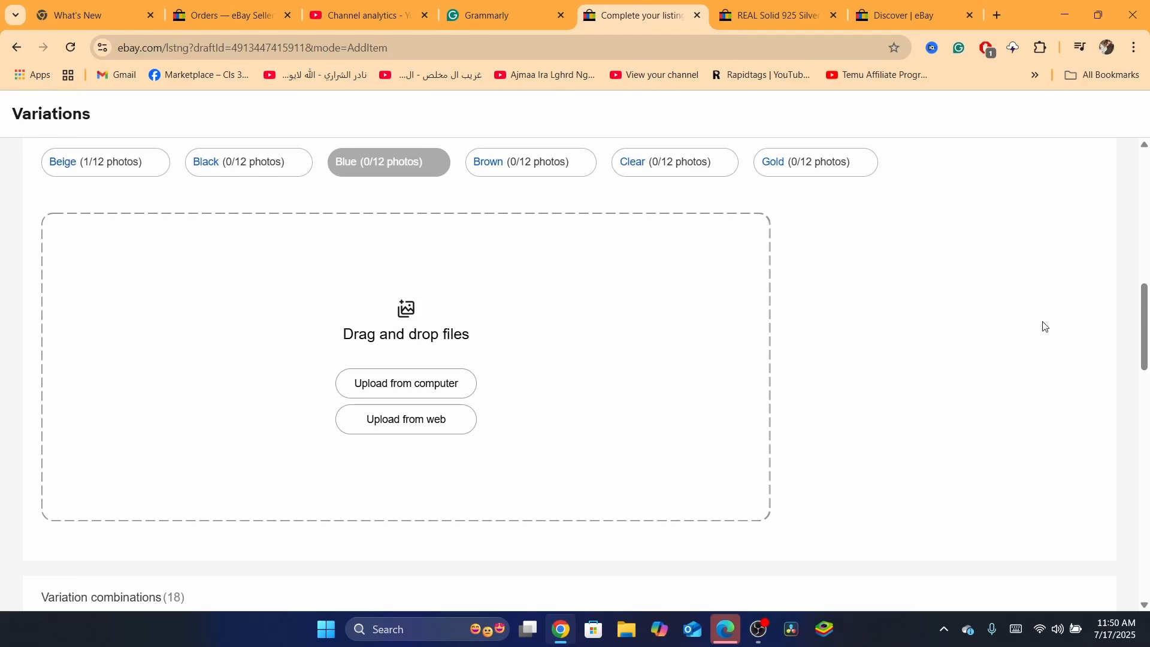
pyautogui.moveTo(1147, 326); pyautogui.dragTo(1147, 564)
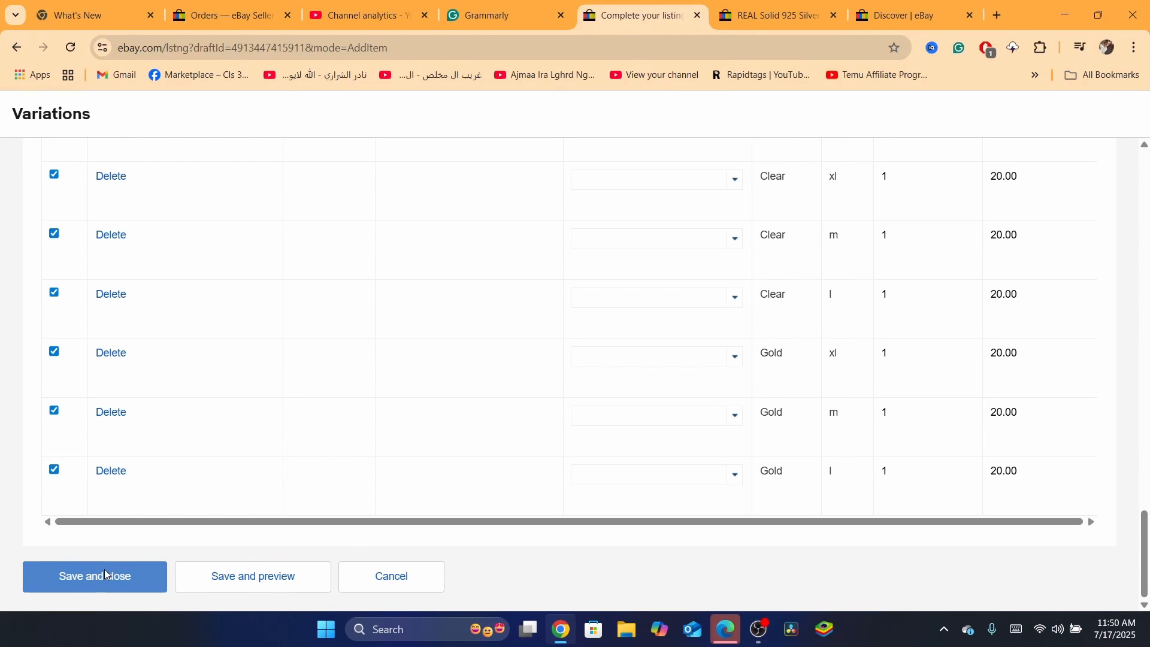
pyautogui.click(87, 576)
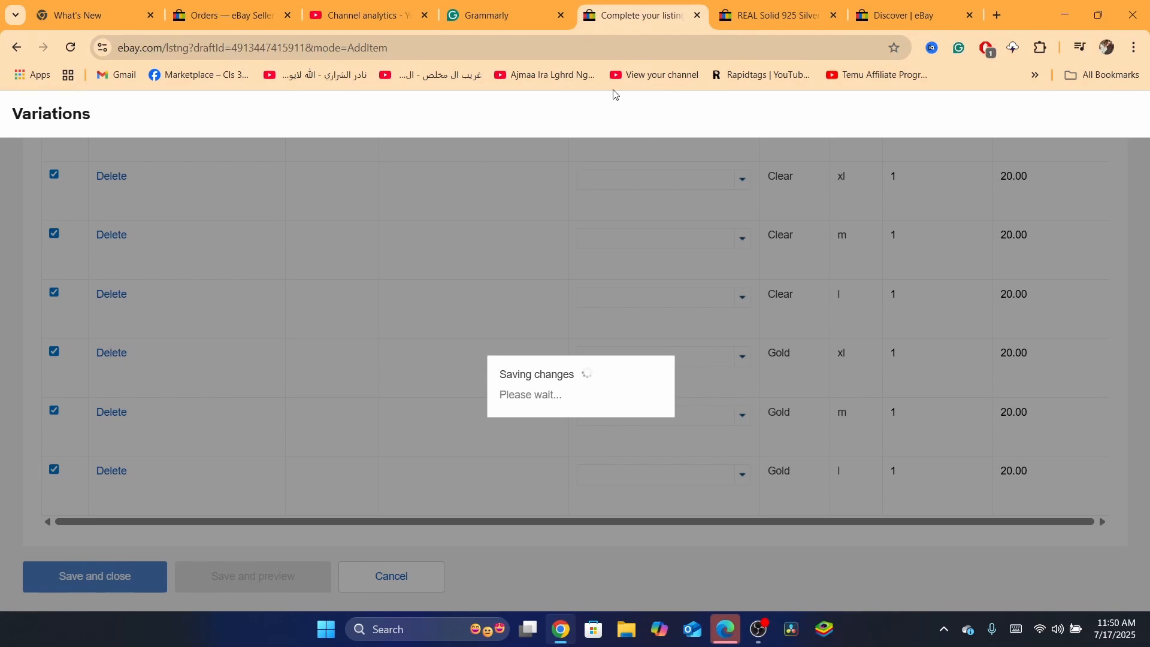
# Examine the listing fee statement and the publishing options at the end of the listing form.
pyautogui.scroll(-20, 899, 336)
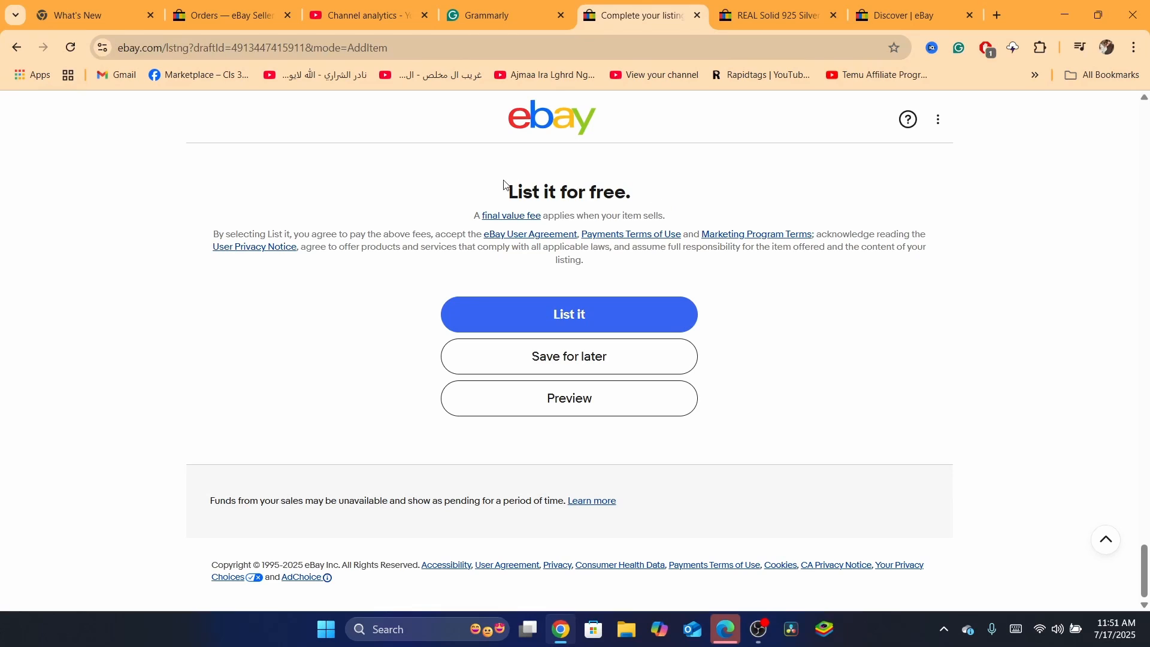
pyautogui.moveTo(507, 187); pyautogui.dragTo(628, 186)
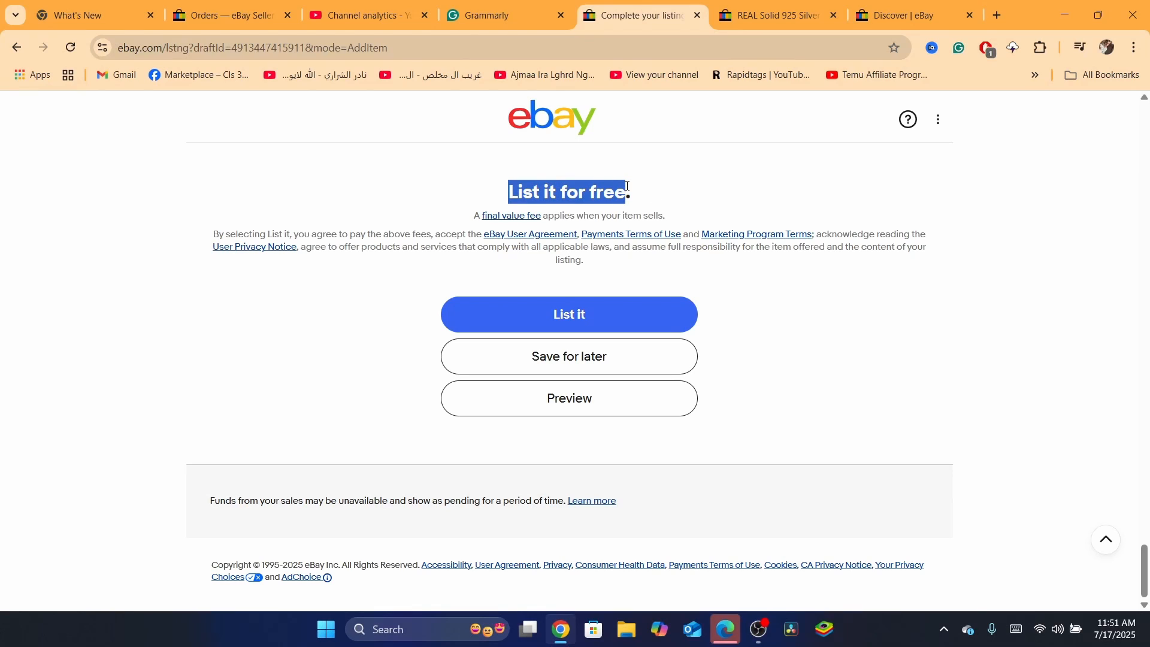
pyautogui.tripleClick(627, 185)
pyautogui.click(549, 182)
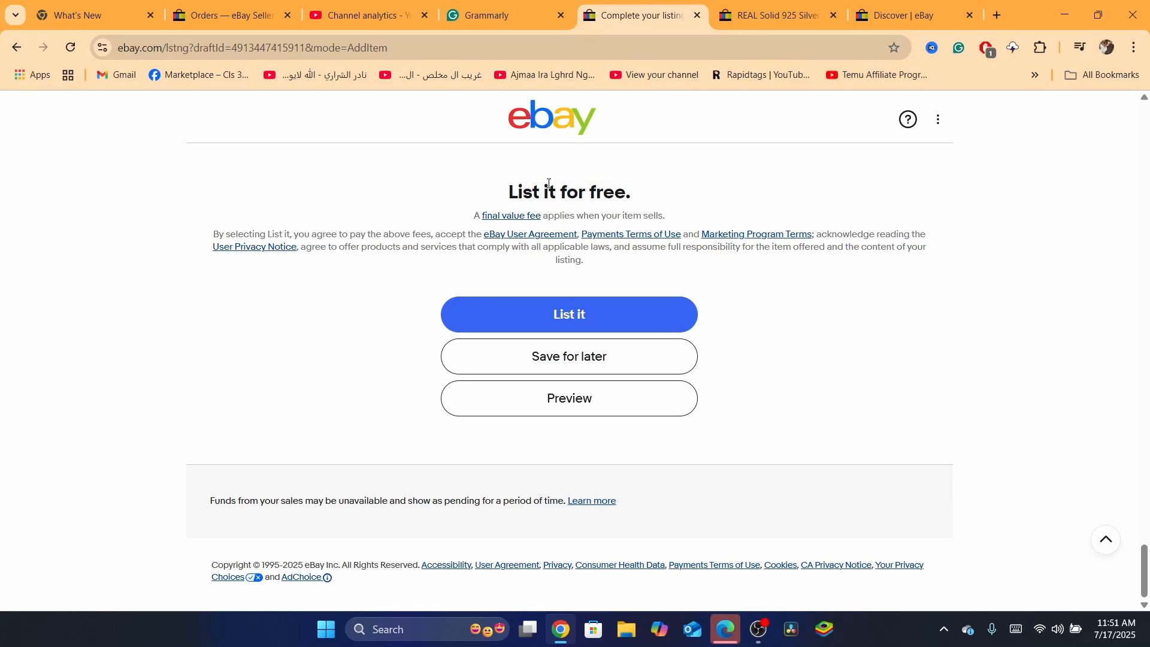